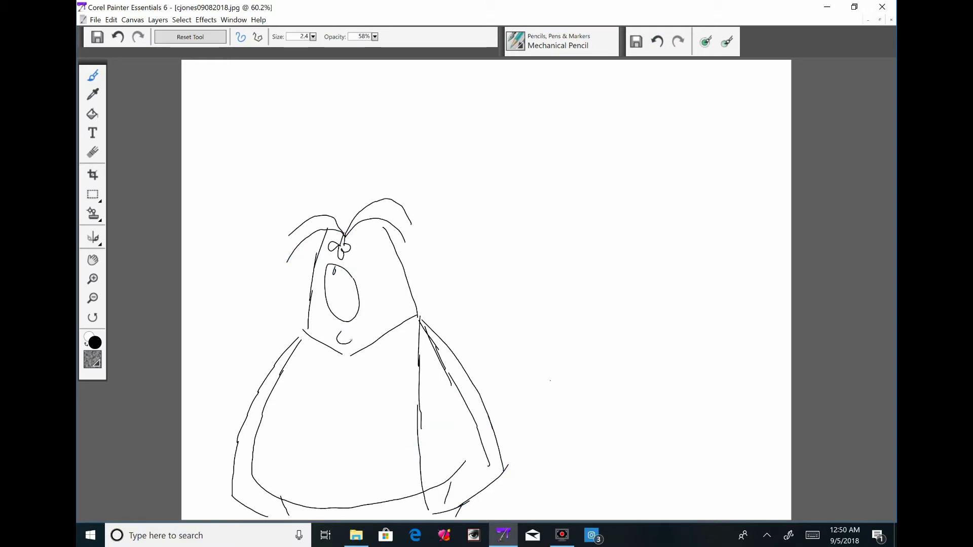
# Erase the inner sleeve lines on the figure's far arm and the overlapping end of the robe's hem
pyautogui.moveTo(449, 375); pyautogui.dragTo(462, 393)
pyautogui.moveTo(431, 337); pyautogui.dragTo(487, 456)
pyautogui.moveTo(490, 464); pyautogui.dragTo(446, 495)
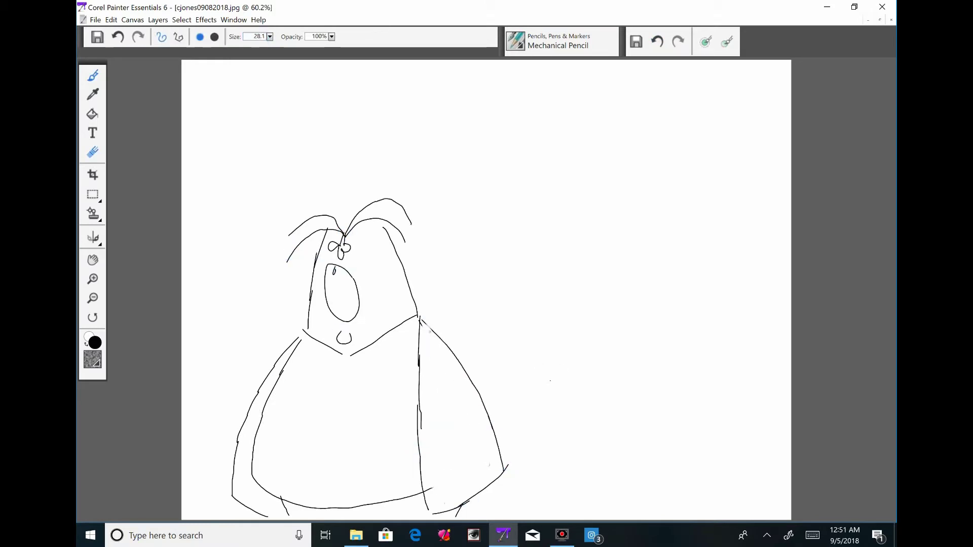
# Draw an open book in front of the figure's chest, with fingers and rounded sleeves holding both covers
pyautogui.press('b')
pyautogui.moveTo(274, 376); pyautogui.dragTo(285, 408)
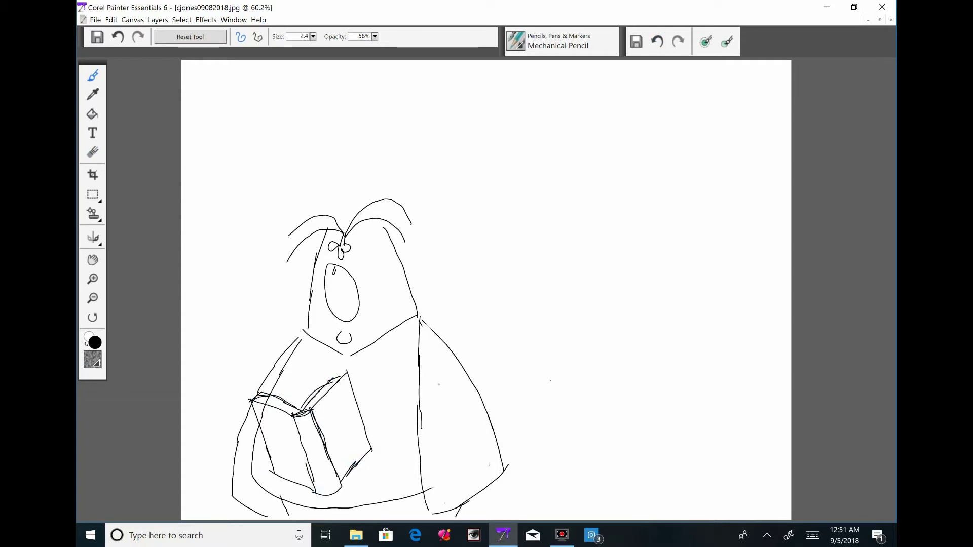
pyautogui.moveTo(359, 397); pyautogui.dragTo(358, 424)
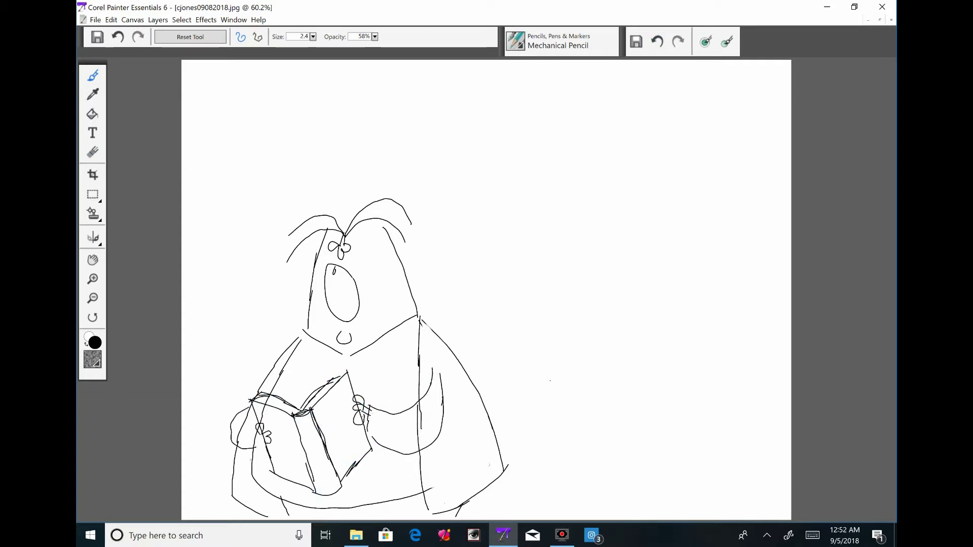
pyautogui.moveTo(308, 149); pyautogui.dragTo(277, 170)
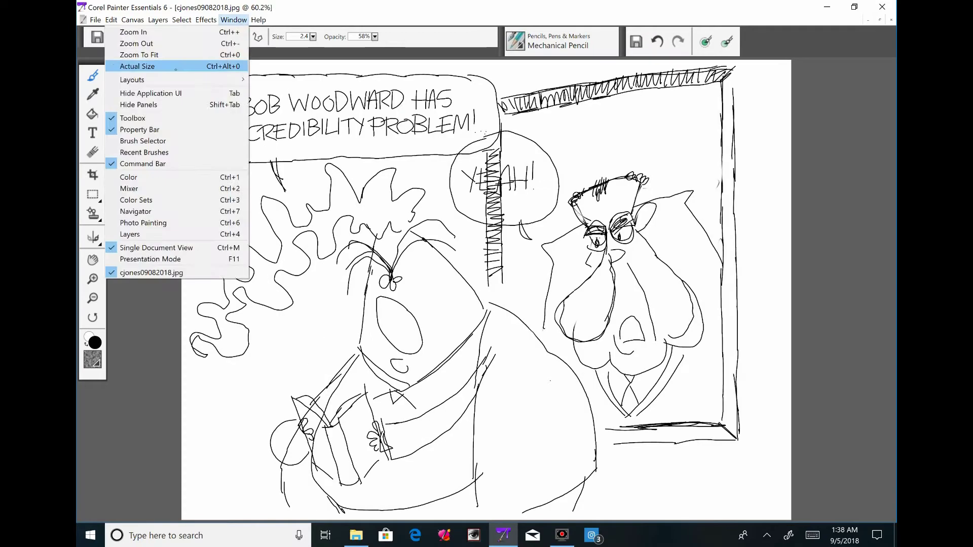
# Replace the thin "BOB" in the upper speech bubble with thick, double-stroked capitals using the Mechanical Pencil
pyautogui.click(228, 65)
pyautogui.hotkey('ctrl', '+')
pyautogui.press('n')
pyautogui.press('b')
pyautogui.moveTo(249, 161); pyautogui.dragTo(254, 222)
pyautogui.moveTo(324, 170)
pyautogui.mouseDown()
pyautogui.moveTo(304, 172)
pyautogui.moveTo(319, 170)
pyautogui.mouseUp()
pyautogui.moveTo(349, 215); pyautogui.dragTo(350, 156)
pyautogui.moveTo(359, 154)
pyautogui.mouseDown()
pyautogui.moveTo(339, 158)
pyautogui.moveTo(350, 215)
pyautogui.mouseUp()
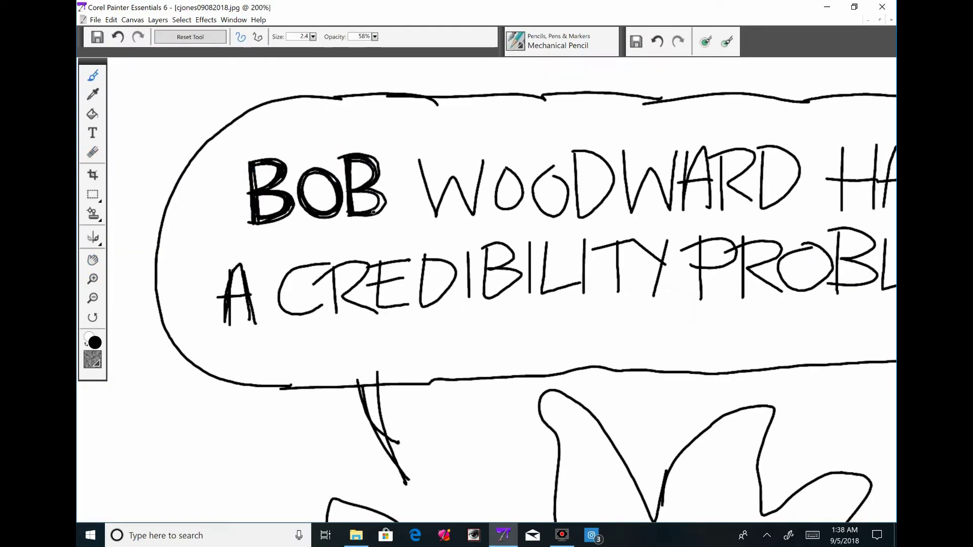
# Erase the thin "WOODWARD" in the speech bubble and letter "WOOD" in thick capitals after "BOB"
pyautogui.press('n')
pyautogui.moveTo(421, 182); pyautogui.dragTo(801, 182)
pyautogui.press('g')
pyautogui.moveTo(507, 254); pyautogui.dragTo(464, 256)
pyautogui.press('b')
pyautogui.moveTo(365, 161)
pyautogui.mouseDown()
pyautogui.moveTo(408, 222)
pyautogui.moveTo(395, 202)
pyautogui.moveTo(428, 162)
pyautogui.moveTo(497, 166)
pyautogui.moveTo(507, 203)
pyautogui.mouseUp()
pyautogui.moveTo(524, 165); pyautogui.dragTo(524, 223)
pyautogui.moveTo(525, 162); pyautogui.dragTo(525, 222)
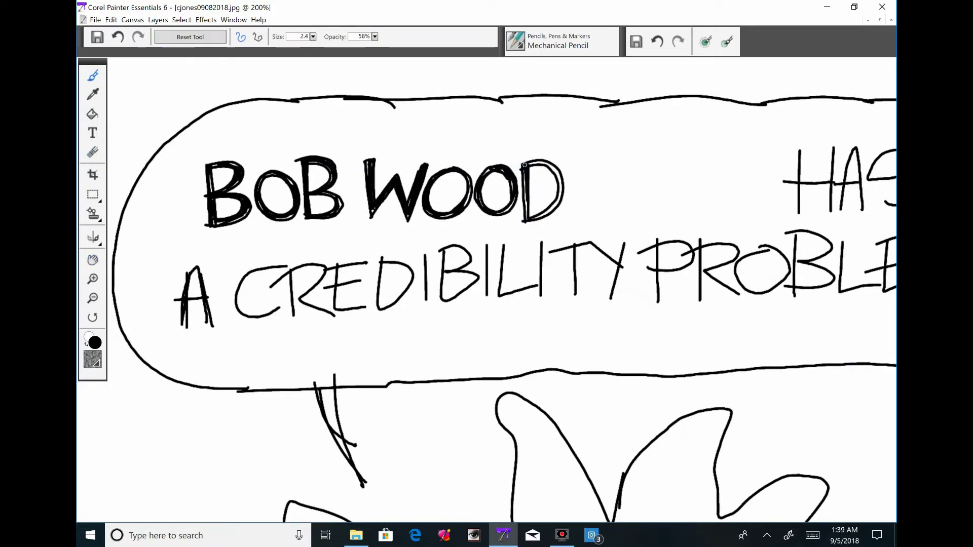
# Complete the name "WOODWARD" by lettering "WARD" in thick capitals
pyautogui.moveTo(567, 168); pyautogui.dragTo(453, 194)
pyautogui.moveTo(454, 188)
pyautogui.mouseDown()
pyautogui.moveTo(482, 200)
pyautogui.moveTo(515, 190)
pyautogui.mouseUp()
pyautogui.moveTo(453, 186); pyautogui.dragTo(456, 215)
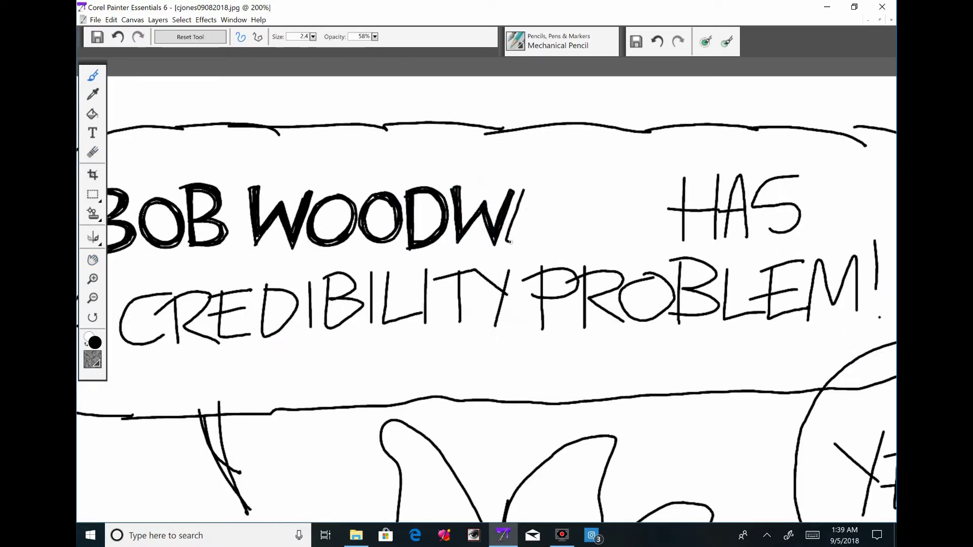
pyautogui.moveTo(511, 243)
pyautogui.mouseDown()
pyautogui.moveTo(528, 196)
pyautogui.moveTo(520, 218)
pyautogui.moveTo(545, 240)
pyautogui.mouseUp()
pyautogui.moveTo(542, 189)
pyautogui.mouseDown()
pyautogui.moveTo(568, 188)
pyautogui.moveTo(573, 238)
pyautogui.mouseUp()
pyautogui.moveTo(590, 185); pyautogui.dragTo(596, 238)
# Erase the thin "HAS" and reletter it in thick capitals after "WOODWARD"
pyautogui.moveTo(608, 203); pyautogui.dragTo(519, 216)
pyautogui.moveTo(709, 213); pyautogui.dragTo(581, 213)
pyautogui.moveTo(562, 197); pyautogui.dragTo(565, 254)
pyautogui.moveTo(593, 195)
pyautogui.mouseDown()
pyautogui.moveTo(594, 251)
pyautogui.moveTo(594, 228)
pyautogui.mouseUp()
pyautogui.moveTo(606, 253)
pyautogui.mouseDown()
pyautogui.moveTo(628, 192)
pyautogui.moveTo(633, 254)
pyautogui.mouseUp()
pyautogui.moveTo(610, 231); pyautogui.dragTo(626, 231)
# Erase the start of the bubble's second line and reletter "A CR" in thick capitals
pyautogui.moveTo(676, 200)
pyautogui.mouseDown()
pyautogui.moveTo(646, 246)
pyautogui.moveTo(862, 175)
pyautogui.mouseUp()
pyautogui.click(96, 19)
pyautogui.moveTo(152, 263)
pyautogui.mouseDown()
pyautogui.moveTo(235, 289)
pyautogui.moveTo(395, 264)
pyautogui.mouseUp()
pyautogui.moveTo(175, 282); pyautogui.dragTo(189, 221)
pyautogui.moveTo(189, 222); pyautogui.dragTo(205, 281)
pyautogui.moveTo(183, 262); pyautogui.dragTo(197, 260)
pyautogui.moveTo(251, 228)
pyautogui.mouseDown()
pyautogui.moveTo(254, 274)
pyautogui.moveTo(296, 276)
pyautogui.mouseUp()
# Erase the rest of the thin "CREDIBILITY" and letter "EDIBILITY" in thick capitals
pyautogui.moveTo(396, 243); pyautogui.dragTo(623, 249)
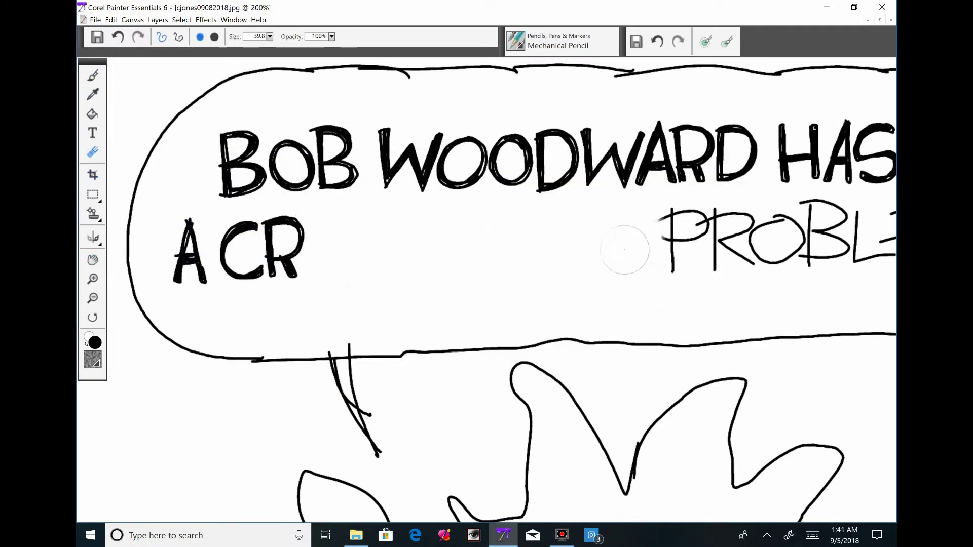
pyautogui.moveTo(309, 218); pyautogui.dragTo(349, 219)
pyautogui.moveTo(309, 274); pyautogui.dragTo(350, 271)
pyautogui.moveTo(310, 215); pyautogui.dragTo(310, 272)
pyautogui.moveTo(309, 268); pyautogui.dragTo(350, 269)
pyautogui.moveTo(314, 248)
pyautogui.mouseDown()
pyautogui.moveTo(344, 249)
pyautogui.moveTo(361, 276)
pyautogui.mouseUp()
pyautogui.moveTo(361, 218); pyautogui.dragTo(365, 273)
pyautogui.moveTo(405, 218); pyautogui.dragTo(410, 271)
pyautogui.moveTo(421, 213)
pyautogui.mouseDown()
pyautogui.moveTo(461, 272)
pyautogui.moveTo(441, 209)
pyautogui.mouseUp()
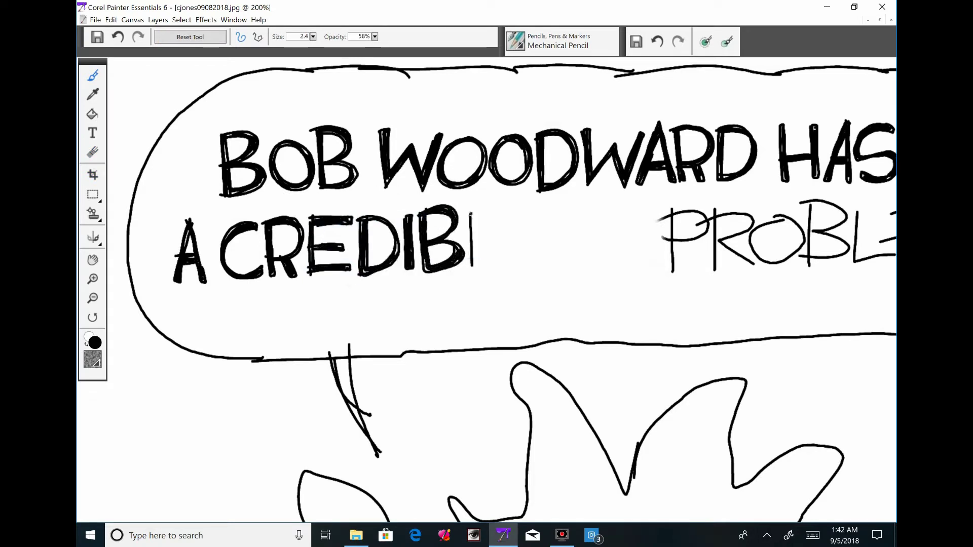
pyautogui.moveTo(539, 264); pyautogui.dragTo(541, 211)
# Erase the thin "PROBLEM!" and letter "PROB" in thick capitals after "CREDIBILITY"
pyautogui.moveTo(548, 216)
pyautogui.mouseDown()
pyautogui.moveTo(562, 214)
pyautogui.moveTo(330, 257)
pyautogui.mouseUp()
pyautogui.moveTo(446, 253); pyautogui.dragTo(644, 305)
pyautogui.moveTo(588, 248); pyautogui.dragTo(770, 309)
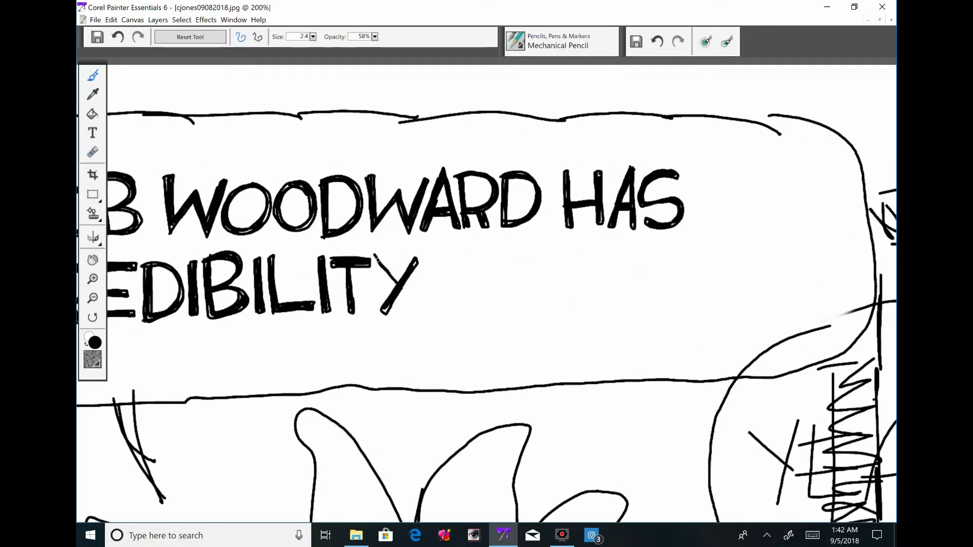
pyautogui.moveTo(446, 253); pyautogui.dragTo(448, 308)
pyautogui.moveTo(442, 254); pyautogui.dragTo(450, 291)
pyautogui.moveTo(490, 251)
pyautogui.mouseDown()
pyautogui.moveTo(493, 305)
pyautogui.moveTo(514, 304)
pyautogui.mouseUp()
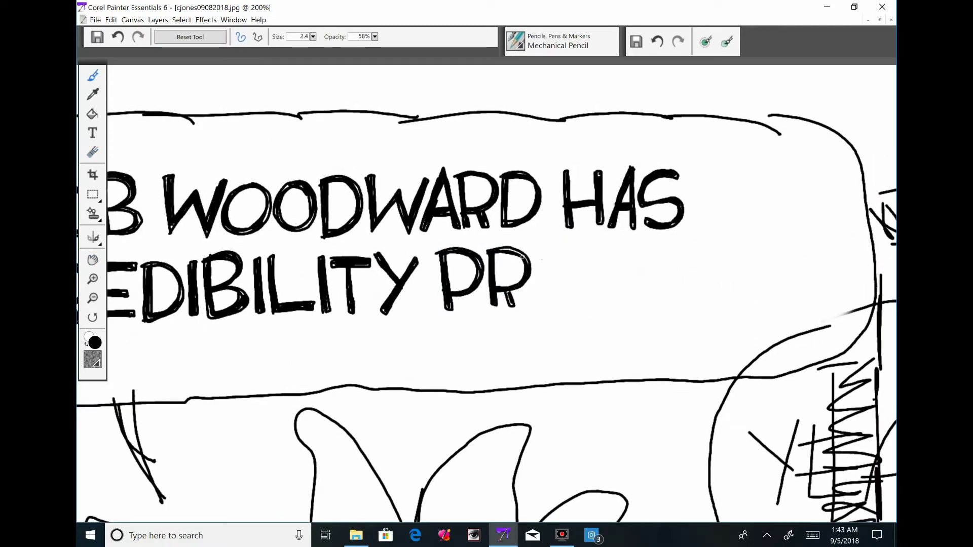
pyautogui.moveTo(548, 256); pyautogui.dragTo(570, 287)
pyautogui.moveTo(578, 246); pyautogui.dragTo(583, 302)
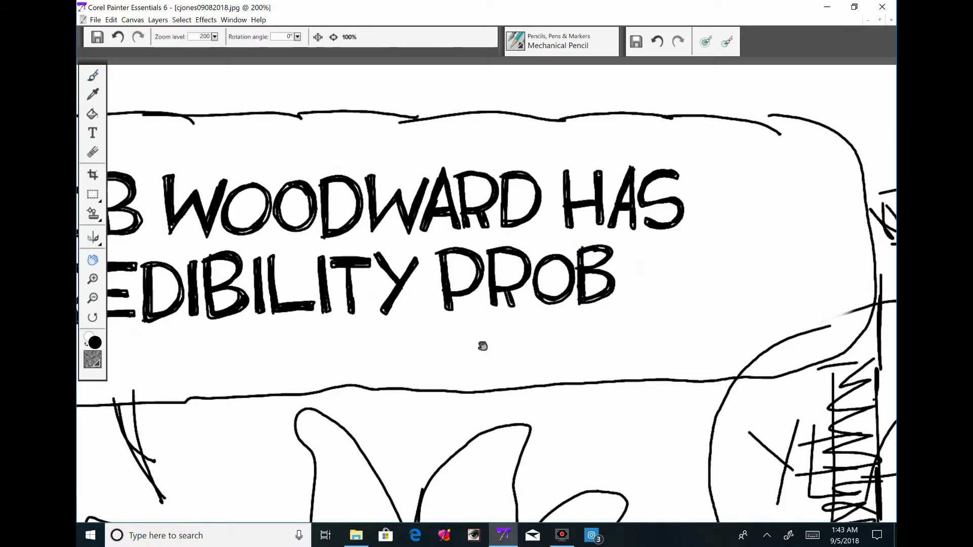
# Finish the bubble's second line by lettering "LEM..." in thick capitals after "PROB"
pyautogui.moveTo(480, 343); pyautogui.dragTo(334, 315)
pyautogui.moveTo(475, 219); pyautogui.dragTo(476, 276)
pyautogui.moveTo(511, 219); pyautogui.dragTo(516, 277)
pyautogui.moveTo(510, 223); pyautogui.dragTo(548, 218)
pyautogui.moveTo(516, 249); pyautogui.dragTo(549, 246)
pyautogui.moveTo(516, 277); pyautogui.dragTo(611, 273)
pyautogui.moveTo(560, 242); pyautogui.dragTo(561, 272)
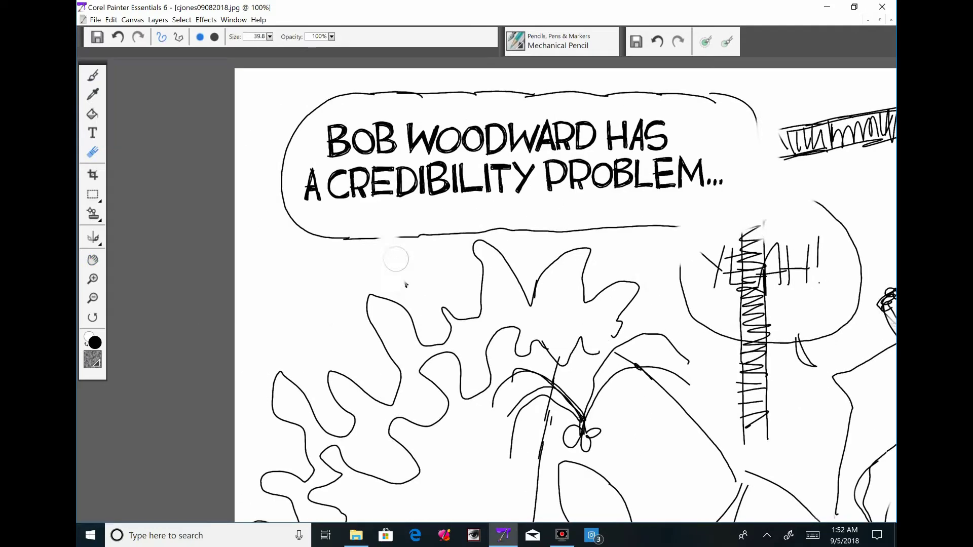
# Redraw the speech bubble's outline around the text with thicker, overlapping pencil strokes
pyautogui.press('b')
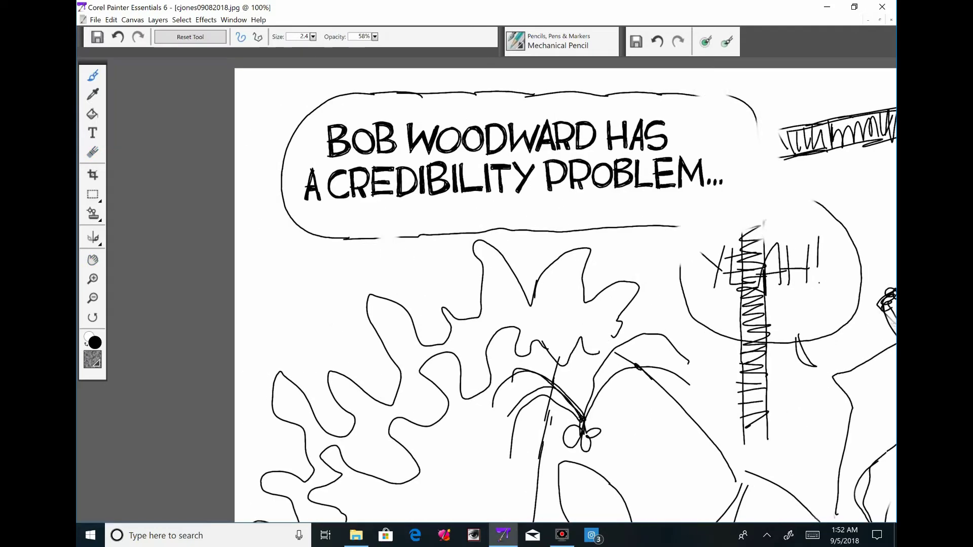
pyautogui.moveTo(406, 93)
pyautogui.mouseDown()
pyautogui.moveTo(284, 183)
pyautogui.moveTo(438, 236)
pyautogui.mouseUp()
pyautogui.moveTo(426, 93)
pyautogui.mouseDown()
pyautogui.moveTo(700, 94)
pyautogui.moveTo(679, 227)
pyautogui.mouseUp()
pyautogui.moveTo(772, 187); pyautogui.dragTo(485, 206)
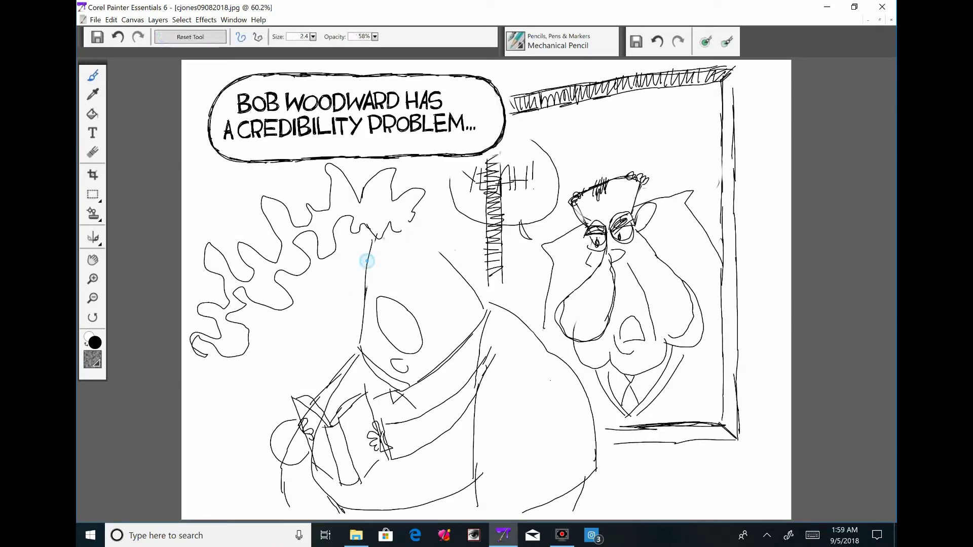
# Redraw the figure's eyebrows, eyes and large facial oval where the old face lines were erased
pyautogui.moveTo(436, 228); pyautogui.dragTo(370, 251)
pyautogui.moveTo(385, 304); pyautogui.dragTo(420, 350)
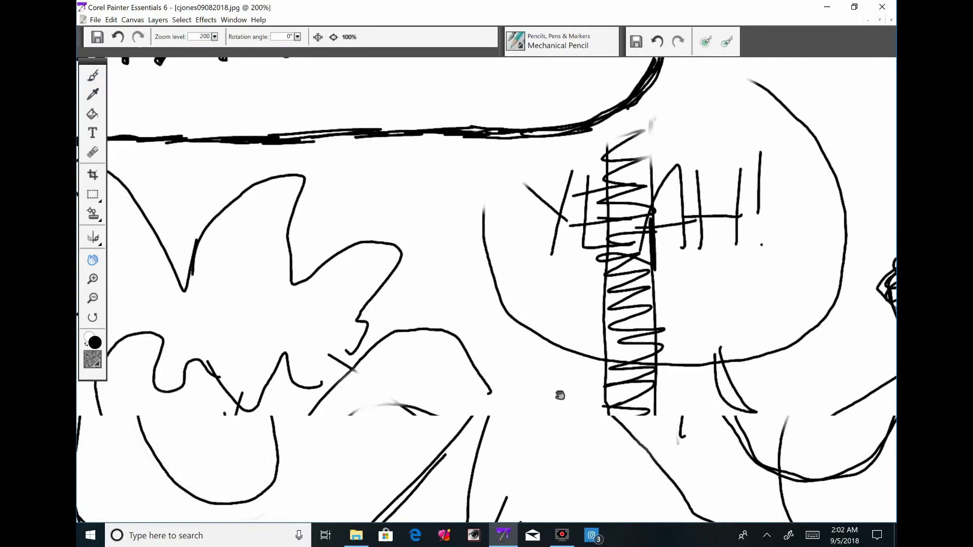
# Letter "A LOT" in thick capitals after "HAS" on the bubble's first line
pyautogui.moveTo(383, 192)
pyautogui.mouseDown()
pyautogui.moveTo(365, 253)
pyautogui.moveTo(399, 253)
pyautogui.mouseUp()
pyautogui.moveTo(371, 230); pyautogui.dragTo(393, 231)
pyautogui.hotkey('ctrl', '-')
pyautogui.moveTo(418, 358); pyautogui.dragTo(489, 279)
pyautogui.hotkey('ctrl', '+')
pyautogui.press('b')
pyautogui.moveTo(424, 158); pyautogui.dragTo(461, 215)
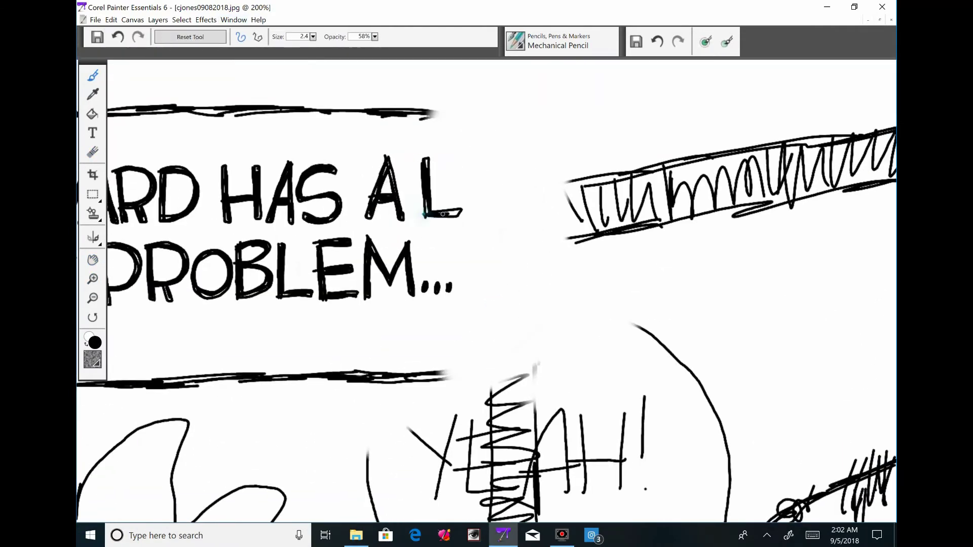
pyautogui.moveTo(495, 161)
pyautogui.mouseDown()
pyautogui.moveTo(537, 162)
pyautogui.moveTo(518, 218)
pyautogui.mouseUp()
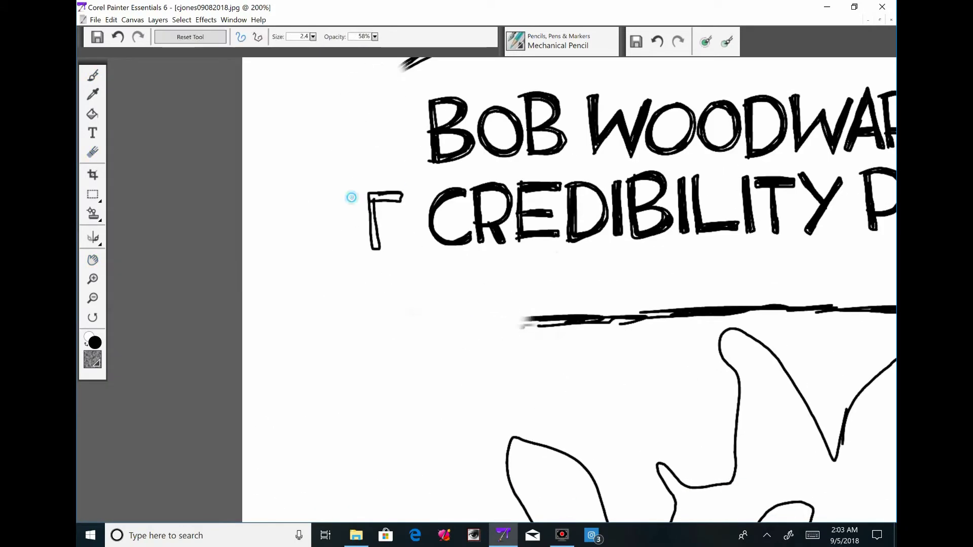
# Letter "OF" before "CREDIBILITY" and change "PROBLEM..." to "PROBLEMS..." in the speech bubble
pyautogui.moveTo(352, 198); pyautogui.dragTo(406, 193)
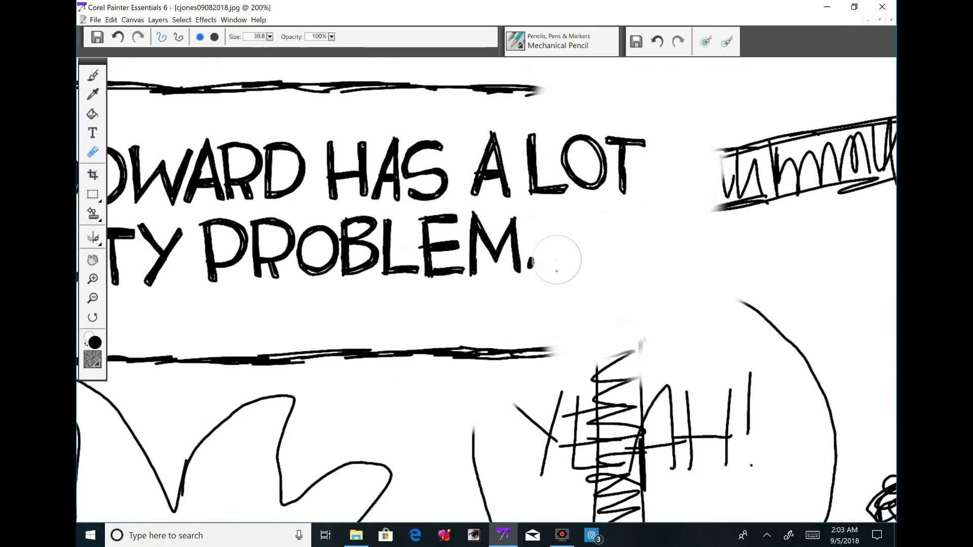
pyautogui.moveTo(563, 219); pyautogui.dragTo(525, 227)
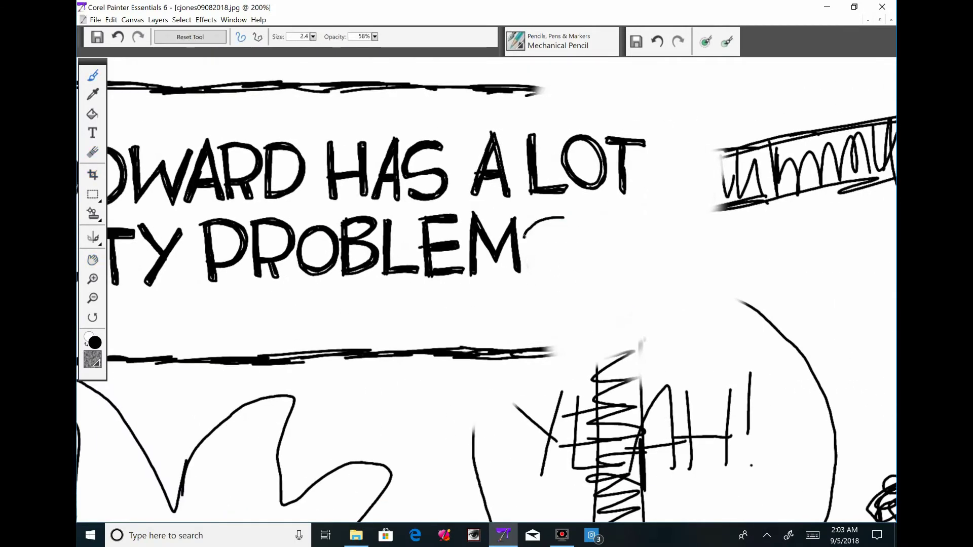
pyautogui.moveTo(530, 266); pyautogui.dragTo(564, 222)
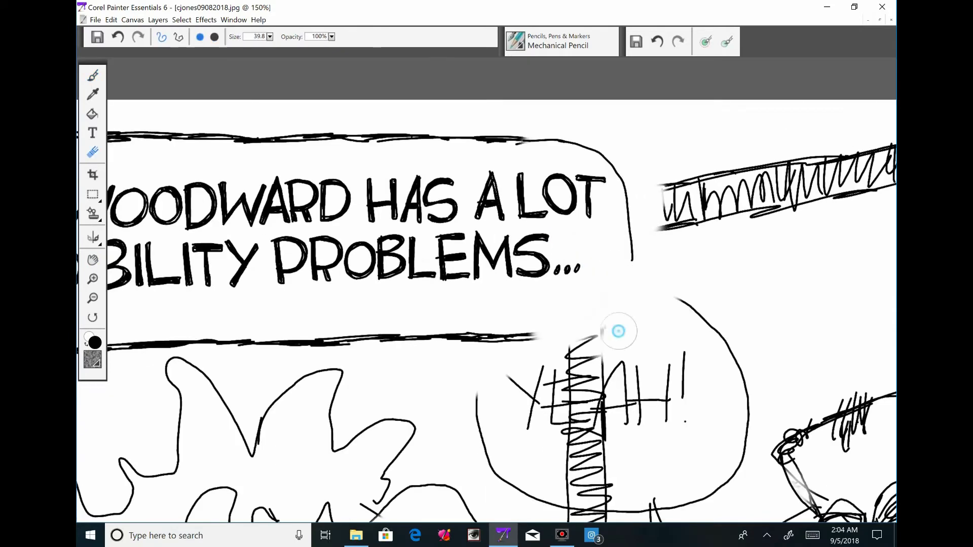
# Redraw both rounded ends of the speech bubble with thick strokes to enclose the widened text
pyautogui.moveTo(542, 141)
pyautogui.mouseDown()
pyautogui.moveTo(630, 225)
pyautogui.moveTo(588, 332)
pyautogui.mouseUp()
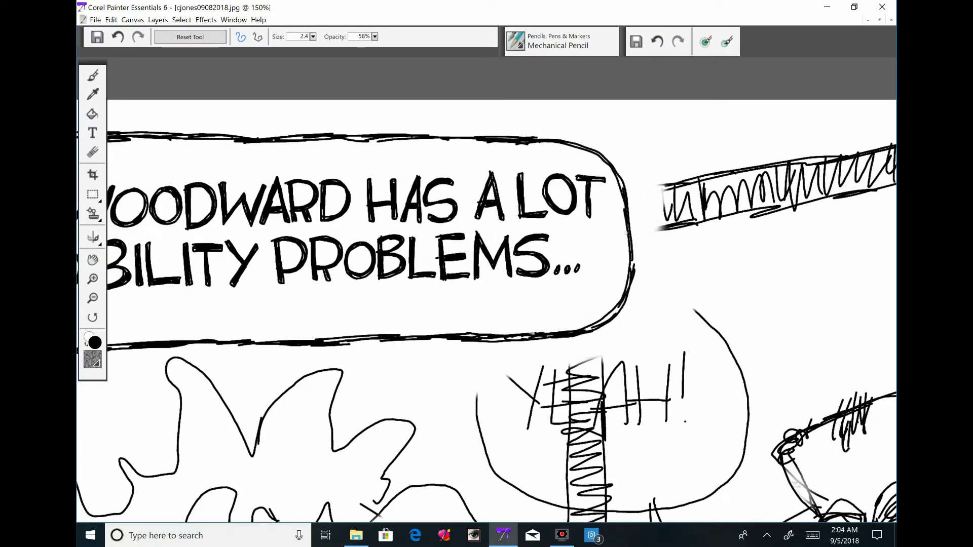
pyautogui.moveTo(445, 146); pyautogui.dragTo(828, 118)
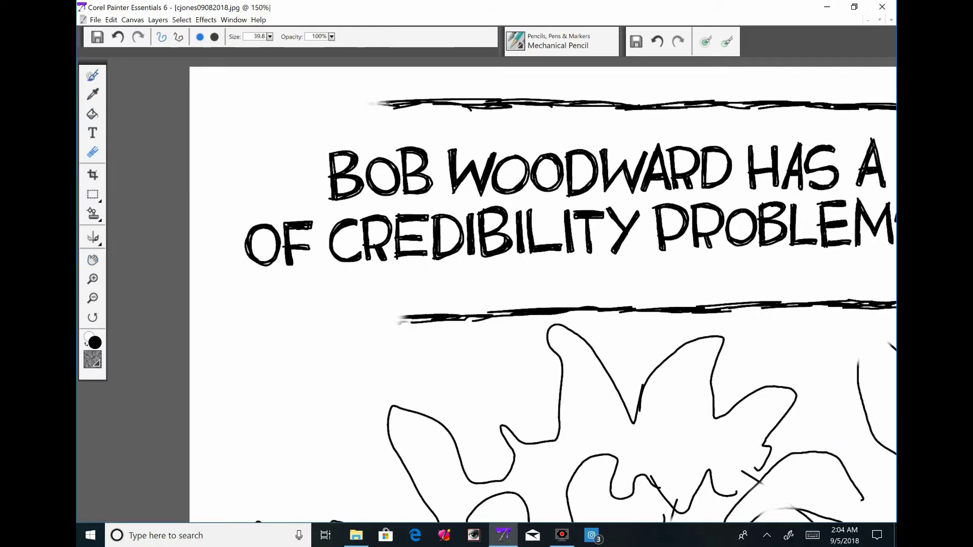
pyautogui.moveTo(364, 102); pyautogui.dragTo(227, 215)
pyautogui.moveTo(226, 215); pyautogui.dragTo(331, 107)
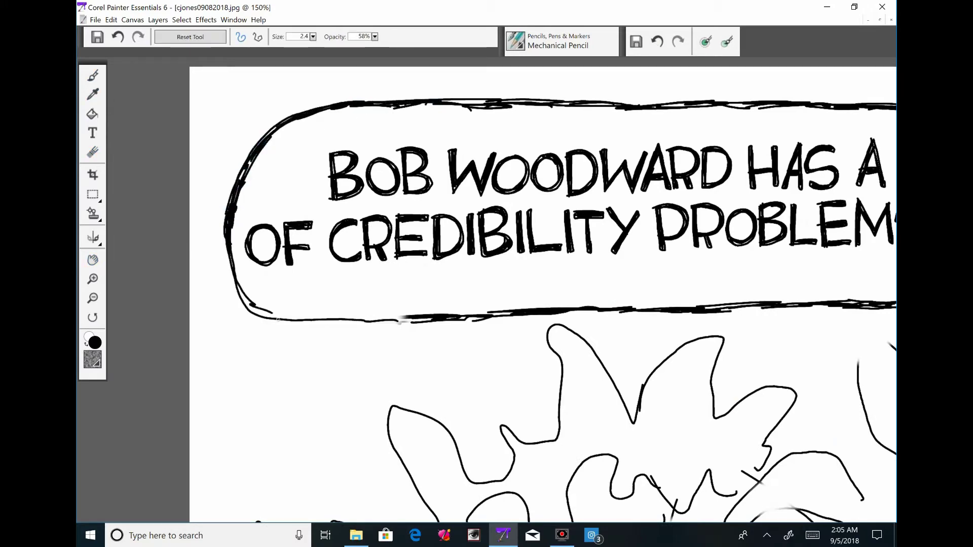
pyautogui.moveTo(446, 318); pyautogui.dragTo(270, 316)
pyautogui.moveTo(226, 246); pyautogui.dragTo(261, 314)
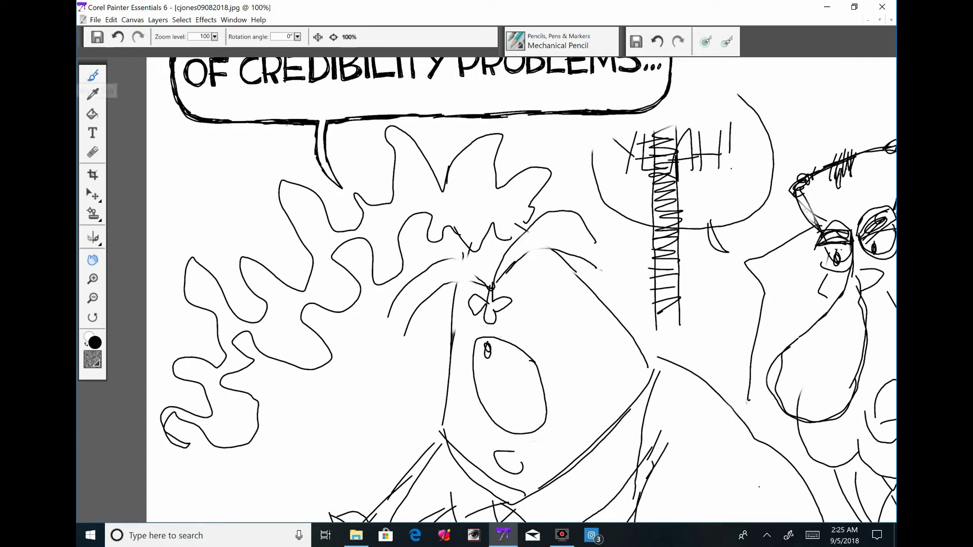
# Thicken the figure's eyebrows, eyes and the side contours of the head
pyautogui.moveTo(386, 322)
pyautogui.mouseDown()
pyautogui.moveTo(459, 259)
pyautogui.moveTo(532, 249)
pyautogui.mouseUp()
pyautogui.moveTo(456, 281); pyautogui.dragTo(442, 426)
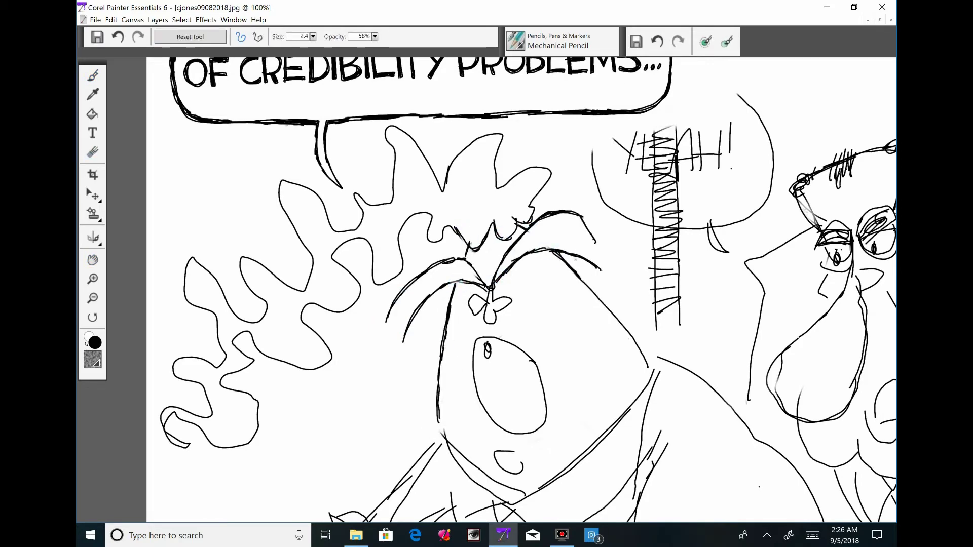
pyautogui.hotkey('ctrl', '+')
pyautogui.hotkey('ctrl', '-')
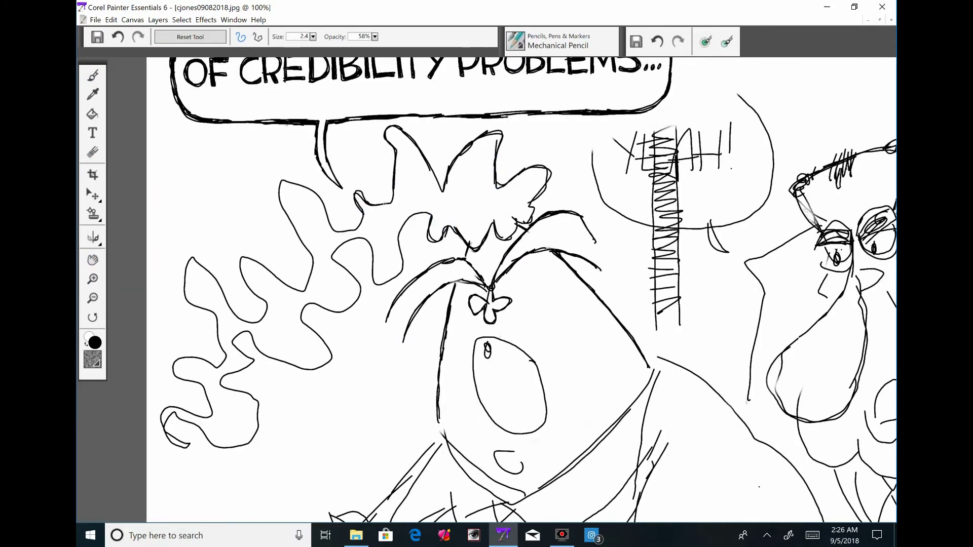
# Thicken the figure's wavy hair outline and redraw its lower tip with extra curls
pyautogui.moveTo(297, 231)
pyautogui.mouseDown()
pyautogui.moveTo(306, 317)
pyautogui.moveTo(189, 274)
pyautogui.mouseUp()
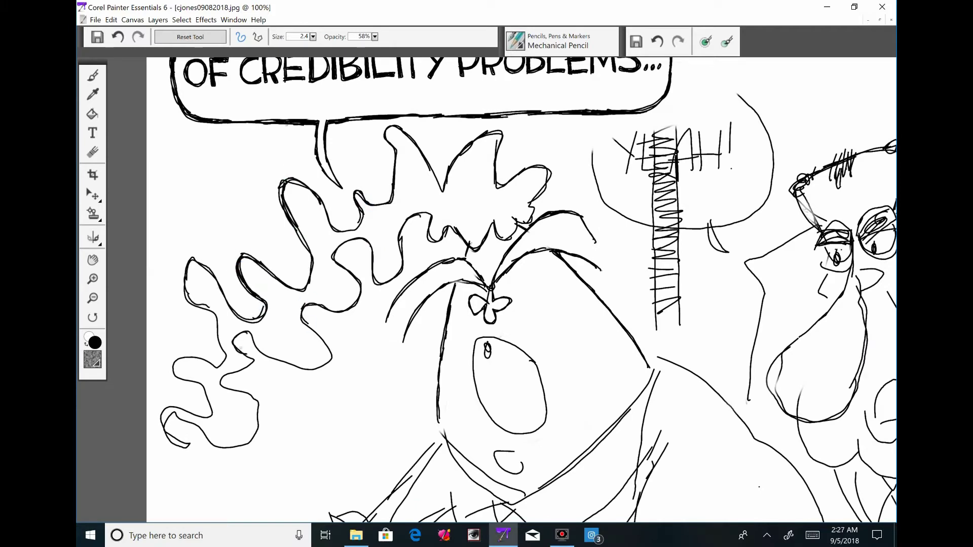
pyautogui.moveTo(259, 348)
pyautogui.mouseDown()
pyautogui.moveTo(238, 436)
pyautogui.moveTo(233, 373)
pyautogui.mouseUp()
pyautogui.moveTo(404, 419); pyautogui.dragTo(503, 277)
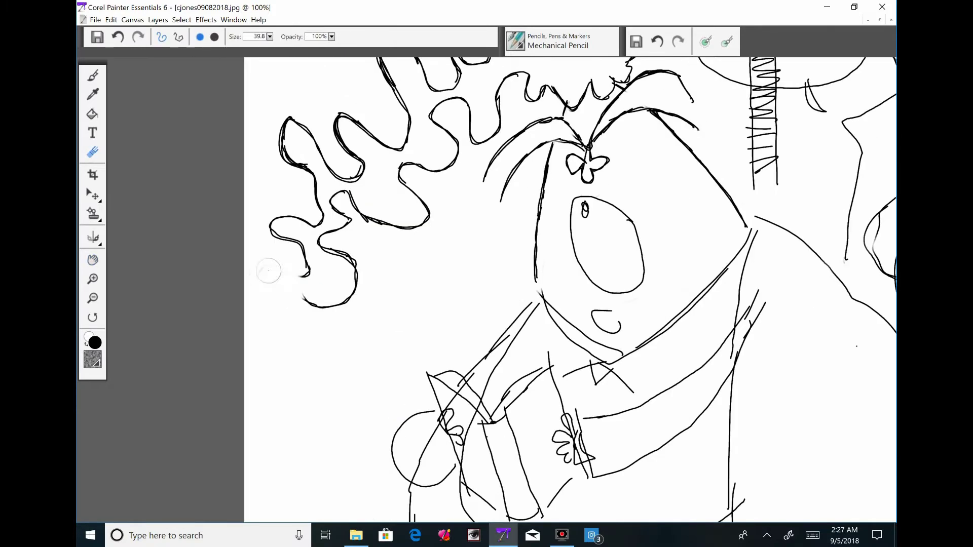
pyautogui.moveTo(267, 272); pyautogui.dragTo(284, 346)
pyautogui.hotkey('ctrl', 'z')
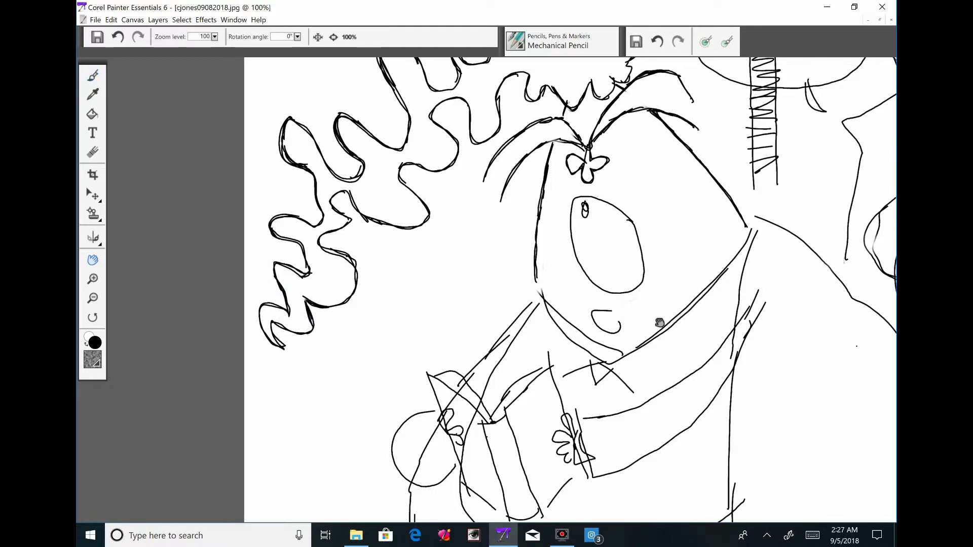
# Thicken the large facial oval, the jawline and the small curve on the chin
pyautogui.moveTo(552, 288); pyautogui.dragTo(387, 297)
pyautogui.moveTo(410, 263); pyautogui.dragTo(457, 213)
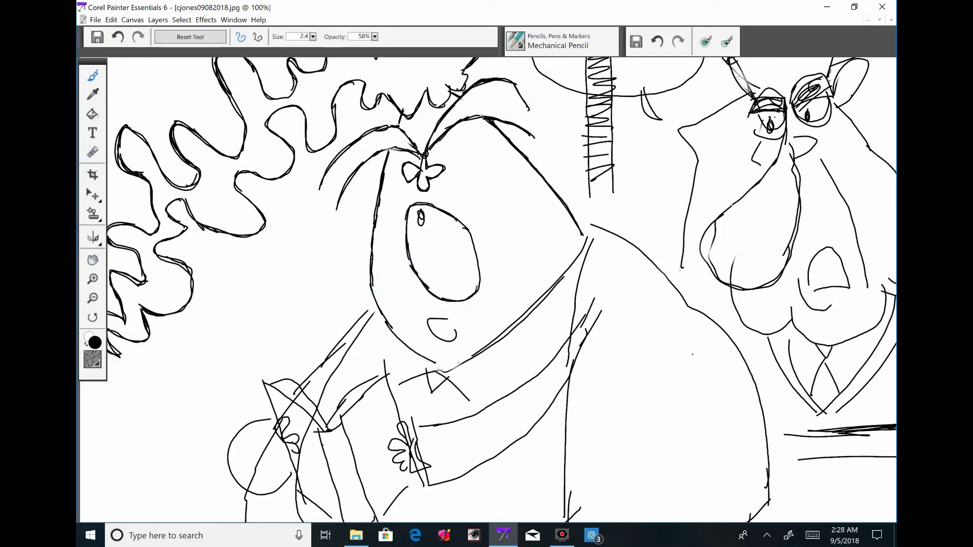
pyautogui.moveTo(428, 322)
pyautogui.mouseDown()
pyautogui.moveTo(456, 339)
pyautogui.moveTo(445, 332)
pyautogui.mouseUp()
# Erase the overlapping hand and sleeve lines around the book, and redraw its covers, spine bands and gripping fingers in heavier strokes
pyautogui.moveTo(304, 446); pyautogui.dragTo(378, 294)
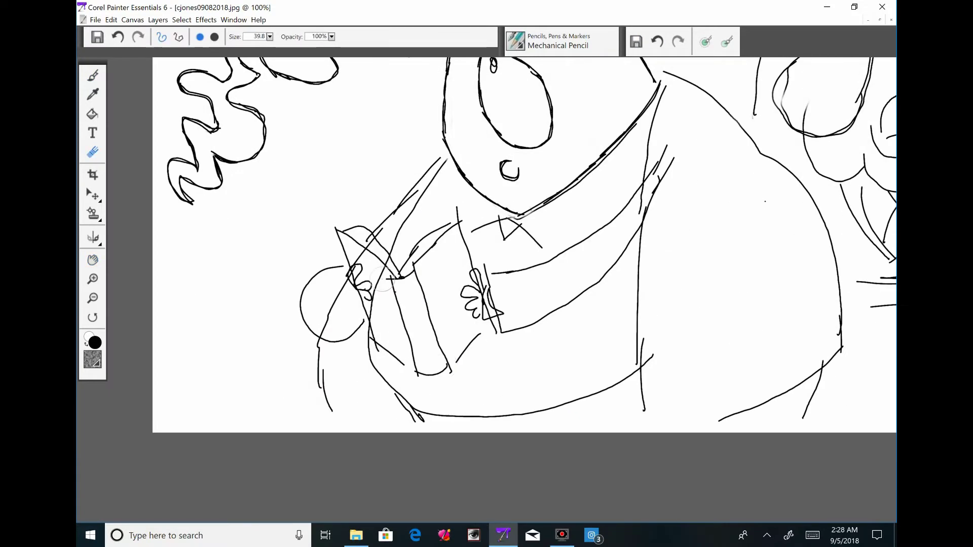
pyautogui.moveTo(350, 238); pyautogui.dragTo(386, 297)
pyautogui.moveTo(471, 269); pyautogui.dragTo(487, 320)
pyautogui.moveTo(325, 269); pyautogui.dragTo(365, 345)
pyautogui.moveTo(355, 299); pyautogui.dragTo(390, 258)
pyautogui.moveTo(344, 229); pyautogui.dragTo(401, 276)
pyautogui.moveTo(402, 274); pyautogui.dragTo(464, 217)
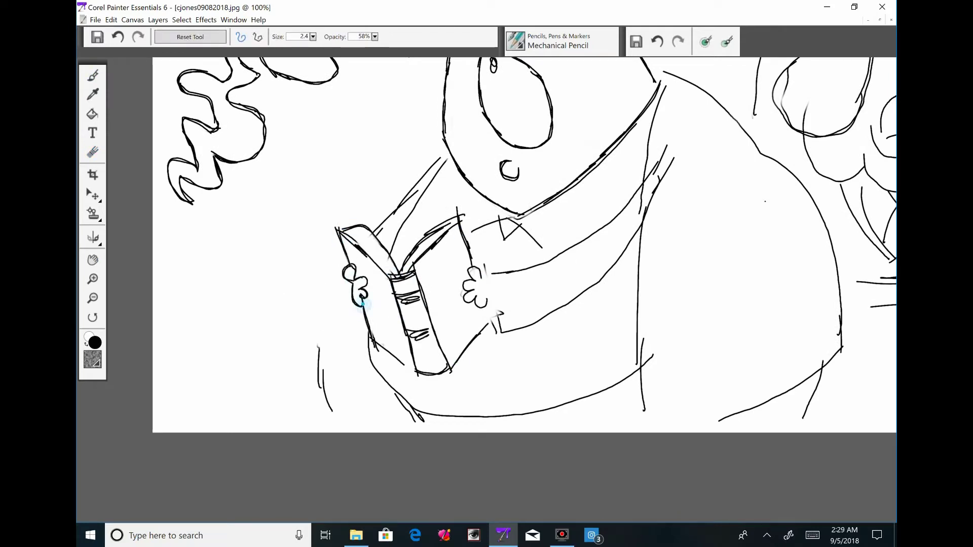
pyautogui.press('n')
pyautogui.hotkey('alt', 'w')
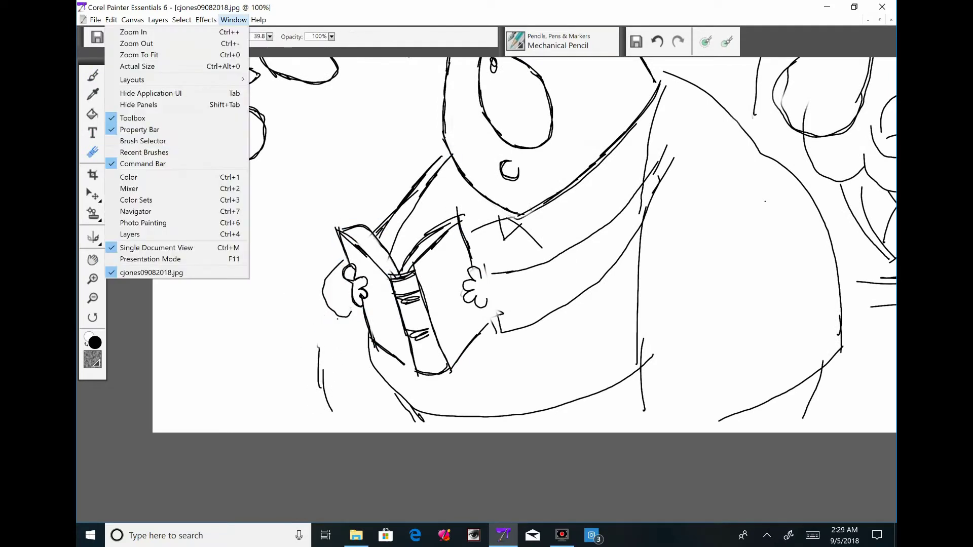
pyautogui.click(137, 235)
pyautogui.hotkey('alt', 'w')
pyautogui.click(144, 236)
# Erase the rough belly and sleeve lines below the book, and redraw the sleeve beneath the book's left hand in heavier strokes
pyautogui.moveTo(340, 318)
pyautogui.mouseDown()
pyautogui.moveTo(344, 419)
pyautogui.moveTo(474, 413)
pyautogui.mouseUp()
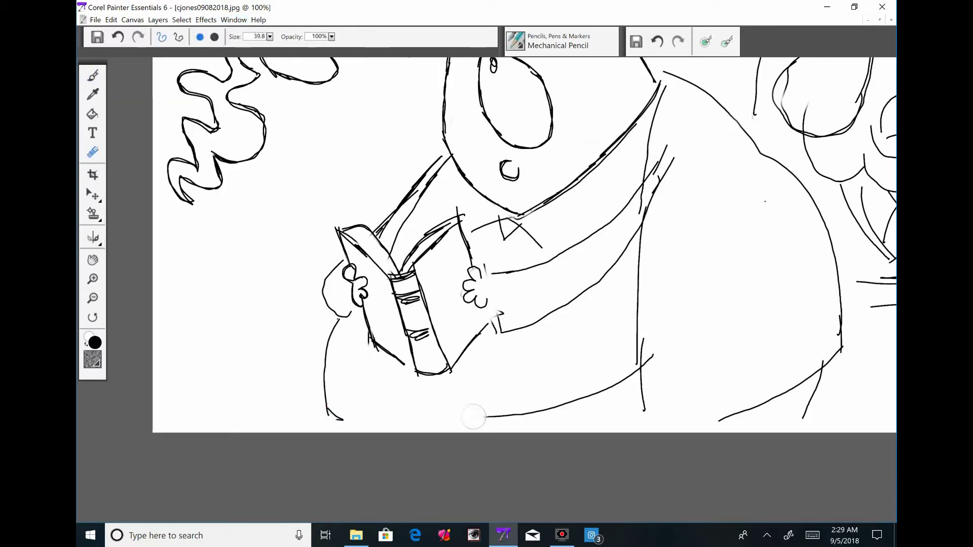
pyautogui.moveTo(369, 334); pyautogui.dragTo(391, 421)
pyautogui.moveTo(521, 409); pyautogui.dragTo(454, 359)
pyautogui.press('b')
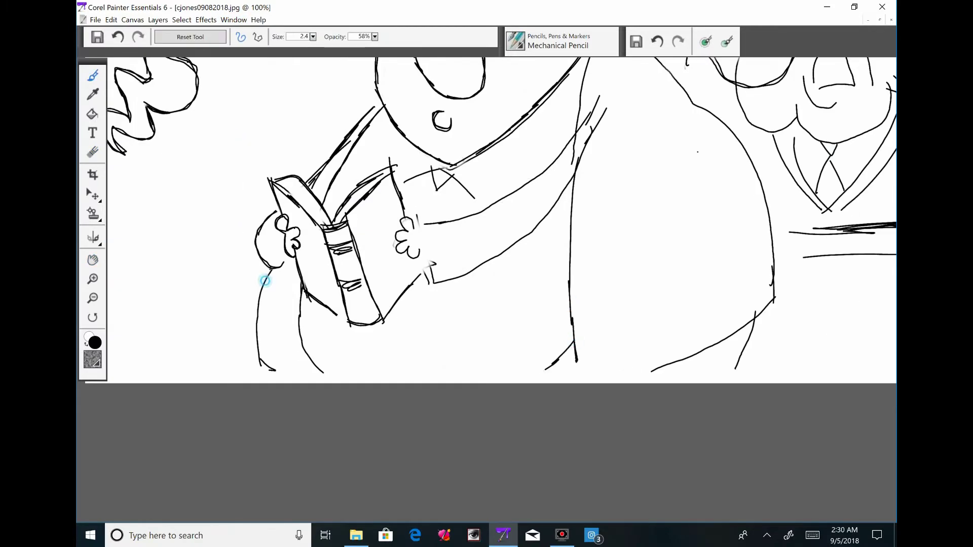
pyautogui.moveTo(265, 280); pyautogui.dragTo(281, 376)
# Thicken the collar points and redraw the right sleeve's cuff and long upper and lower contours in bold pencil lines
pyautogui.moveTo(415, 177); pyautogui.dragTo(431, 171)
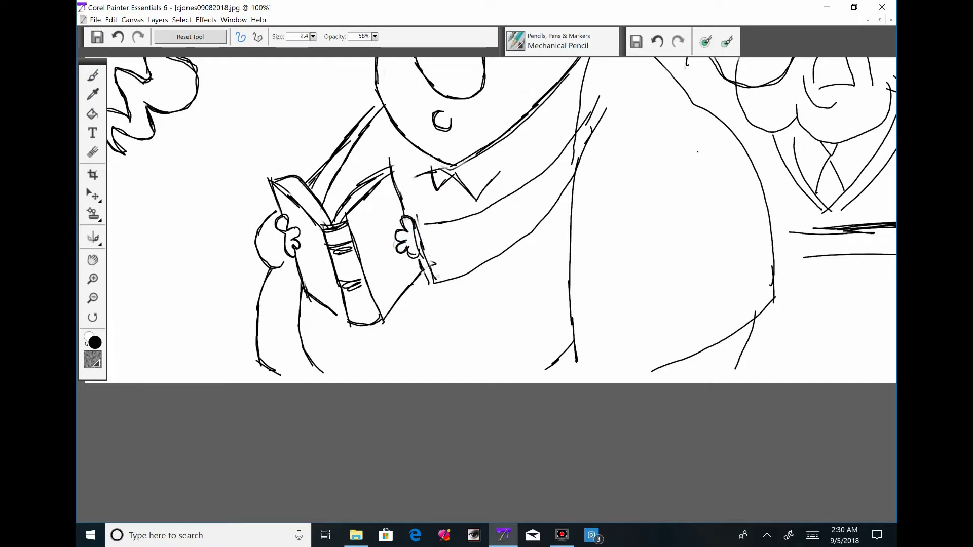
pyautogui.hotkey('ctrl', 'z')
pyautogui.moveTo(421, 223); pyautogui.dragTo(479, 215)
pyautogui.moveTo(583, 121); pyautogui.dragTo(446, 221)
pyautogui.moveTo(484, 262); pyautogui.dragTo(431, 280)
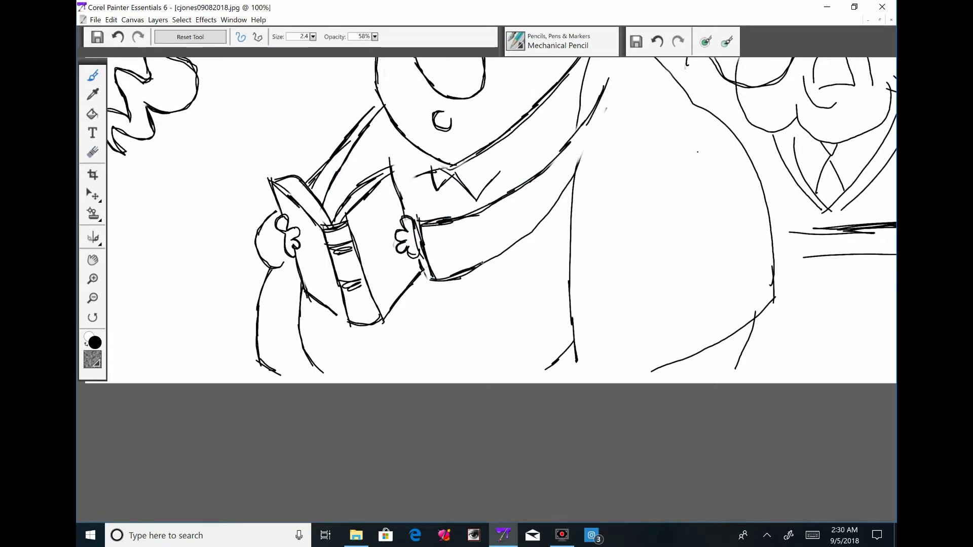
pyautogui.moveTo(608, 102); pyautogui.dragTo(568, 175)
# Thicken the jacket's long side seam, lower hem and the short leg line beneath it
pyautogui.moveTo(578, 177)
pyautogui.mouseDown()
pyautogui.moveTo(494, 261)
pyautogui.moveTo(563, 362)
pyautogui.mouseUp()
pyautogui.moveTo(737, 329); pyautogui.dragTo(639, 375)
pyautogui.moveTo(776, 299); pyautogui.dragTo(730, 376)
# Draw a long wavy necktie running from the collar behind the book and out to the canvas's left edge
pyautogui.moveTo(493, 293); pyautogui.dragTo(632, 281)
pyautogui.moveTo(553, 203); pyautogui.dragTo(574, 176)
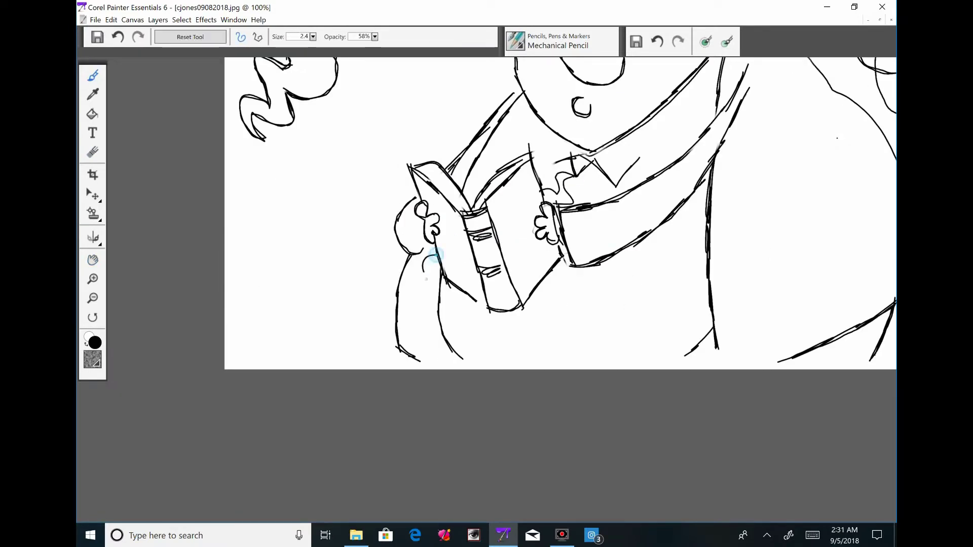
pyautogui.moveTo(398, 288); pyautogui.dragTo(234, 277)
pyautogui.moveTo(395, 328); pyautogui.dragTo(234, 334)
pyautogui.hotkey('ctrl', 'space')
pyautogui.click(489, 293)
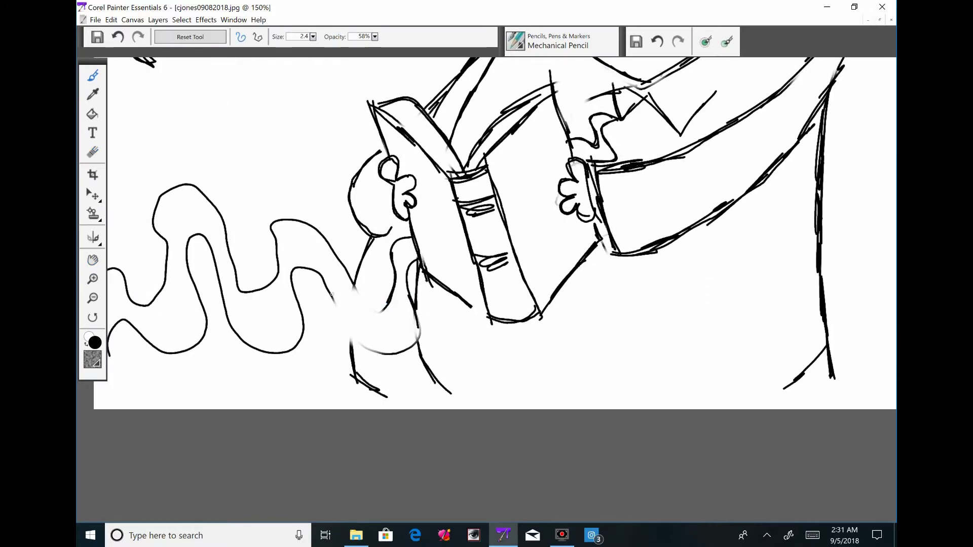
# Thicken both edges of the wavy necktie from the book to the canvas's left edge
pyautogui.moveTo(274, 226); pyautogui.dragTo(385, 309)
pyautogui.moveTo(294, 271); pyautogui.dragTo(413, 335)
pyautogui.moveTo(519, 358); pyautogui.dragTo(689, 314)
pyautogui.moveTo(266, 246); pyautogui.dragTo(330, 251)
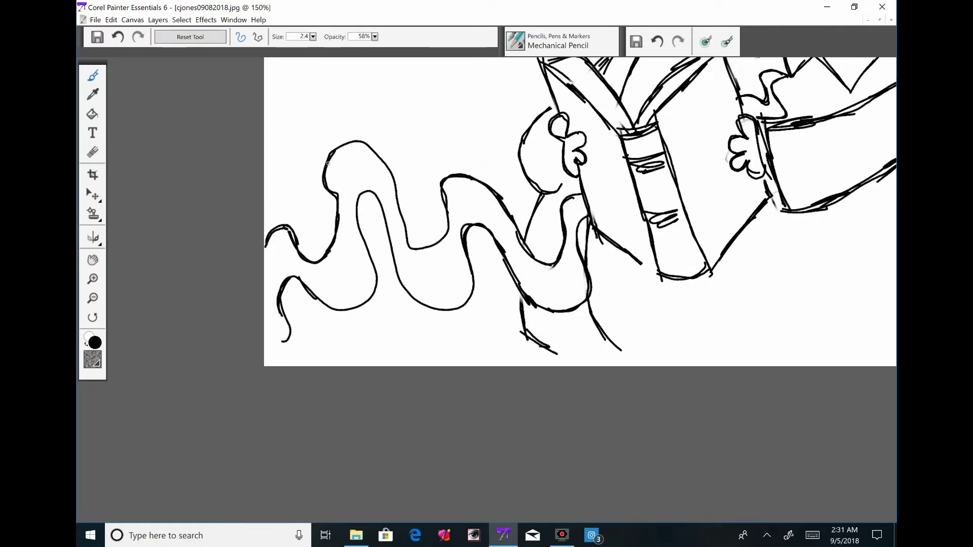
pyautogui.moveTo(391, 175); pyautogui.dragTo(405, 243)
pyautogui.moveTo(390, 228)
pyautogui.mouseDown()
pyautogui.moveTo(469, 304)
pyautogui.moveTo(441, 248)
pyautogui.mouseUp()
pyautogui.moveTo(441, 306)
pyautogui.mouseDown()
pyautogui.moveTo(474, 243)
pyautogui.moveTo(555, 267)
pyautogui.mouseUp()
# Letter the title "FEAR" in bold strokes and "BOB WOODWARD" beneath it on the book's front cover
pyautogui.moveTo(547, 356); pyautogui.dragTo(290, 282)
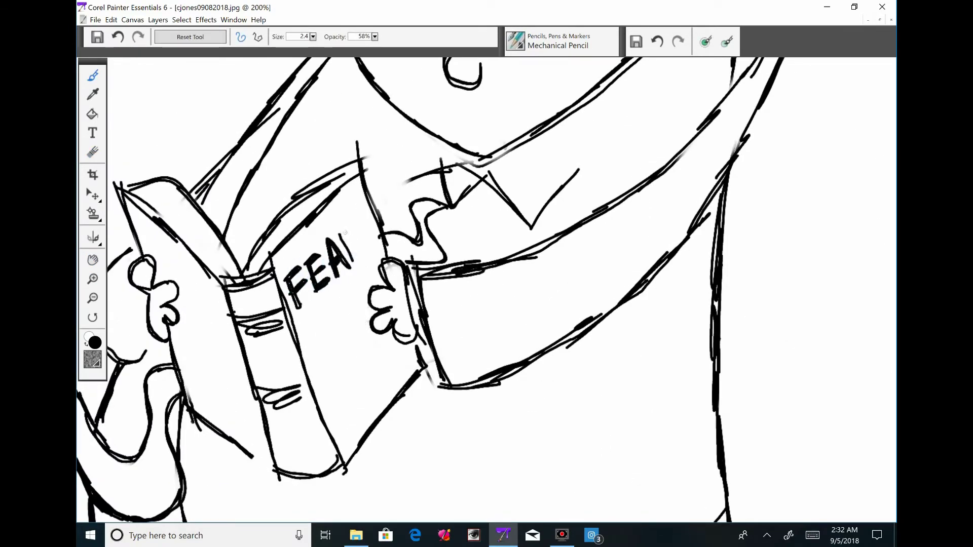
pyautogui.moveTo(365, 342); pyautogui.dragTo(377, 360)
pyautogui.moveTo(327, 421); pyautogui.dragTo(346, 397)
pyautogui.moveTo(344, 400); pyautogui.dragTo(398, 355)
pyautogui.moveTo(386, 376); pyautogui.dragTo(407, 357)
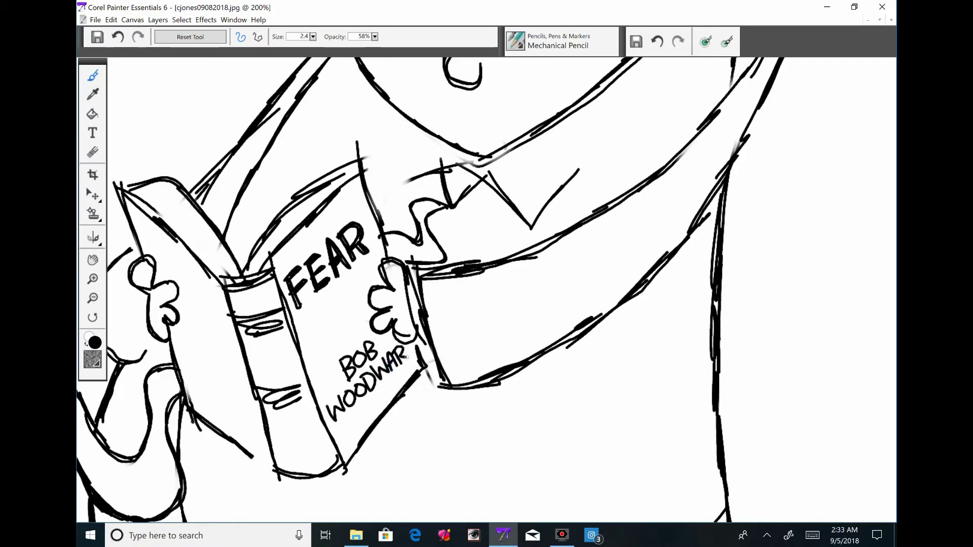
pyautogui.hotkey('ctrl', '-')
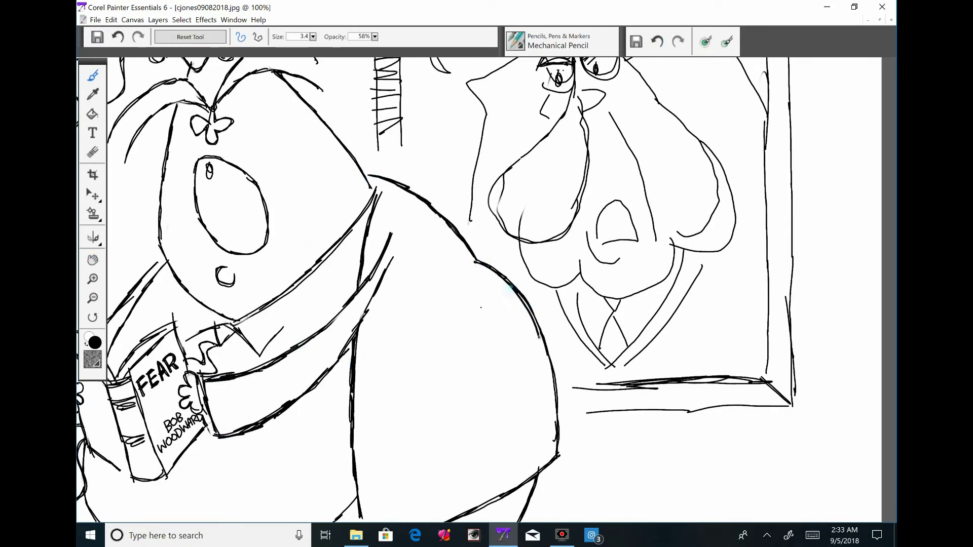
# Erase the rough background portrait, its hatched frame and the sketched "YEAH!" bubble
pyautogui.moveTo(448, 416); pyautogui.dragTo(589, 252)
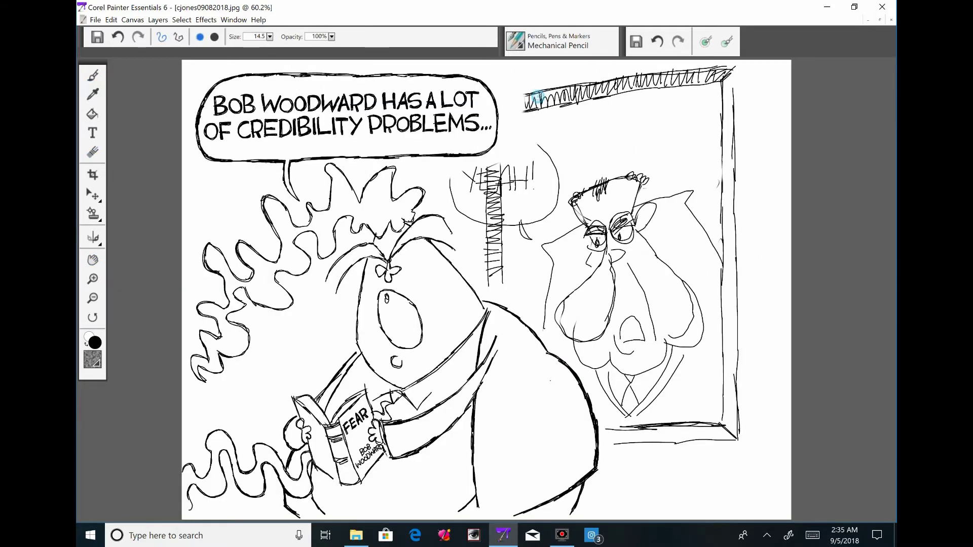
pyautogui.moveTo(466, 177)
pyautogui.mouseDown()
pyautogui.moveTo(502, 234)
pyautogui.moveTo(550, 254)
pyautogui.moveTo(587, 346)
pyautogui.moveTo(730, 431)
pyautogui.moveTo(740, 202)
pyautogui.moveTo(598, 304)
pyautogui.moveTo(659, 358)
pyautogui.mouseUp()
pyautogui.press(']')
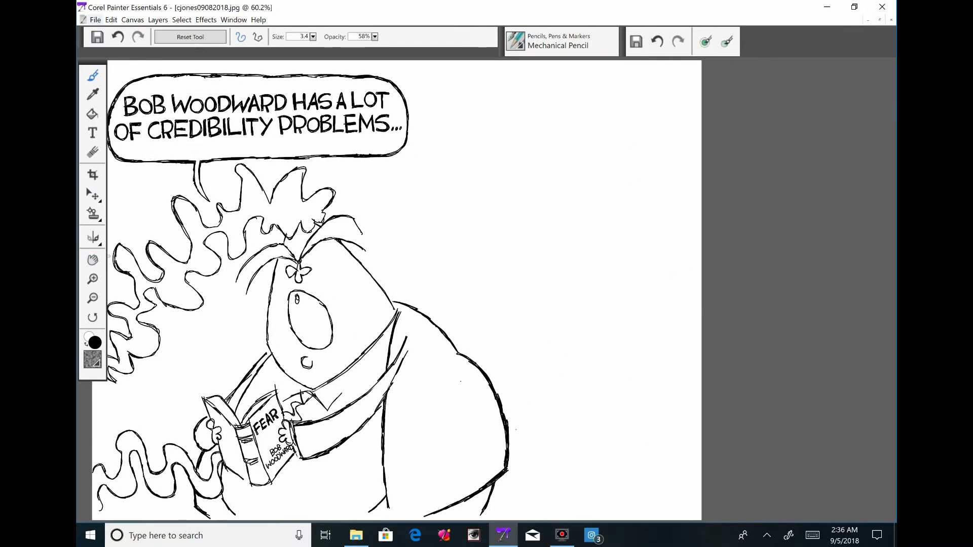
# Draw a large picture frame with double lines on all four sides behind the reading figure
pyautogui.moveTo(417, 147); pyautogui.dragTo(420, 263)
pyautogui.moveTo(423, 138); pyautogui.dragTo(652, 111)
pyautogui.moveTo(652, 111); pyautogui.dragTo(651, 420)
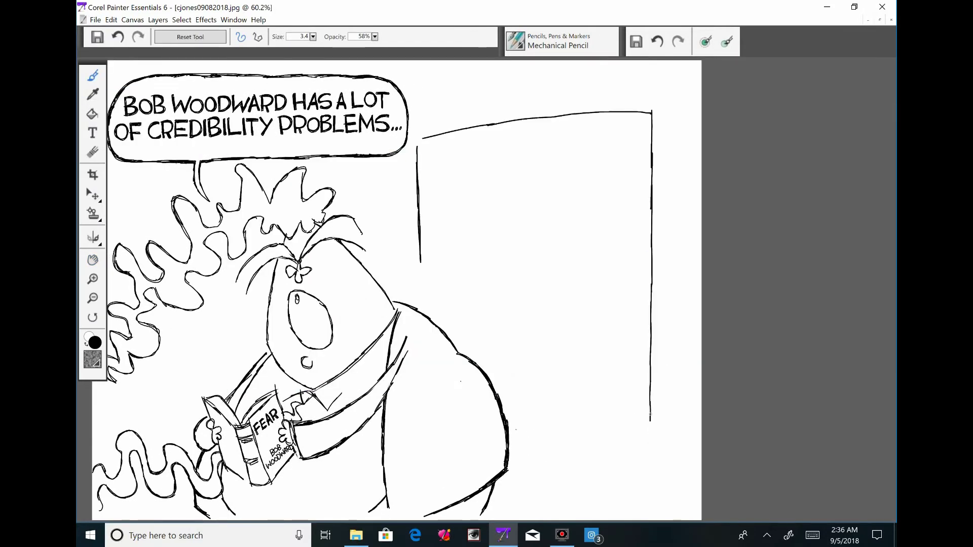
pyautogui.moveTo(422, 122)
pyautogui.mouseDown()
pyautogui.moveTo(669, 180)
pyautogui.moveTo(668, 482)
pyautogui.mouseUp()
pyautogui.moveTo(510, 488); pyautogui.dragTo(668, 481)
pyautogui.moveTo(405, 270); pyautogui.dragTo(495, 270)
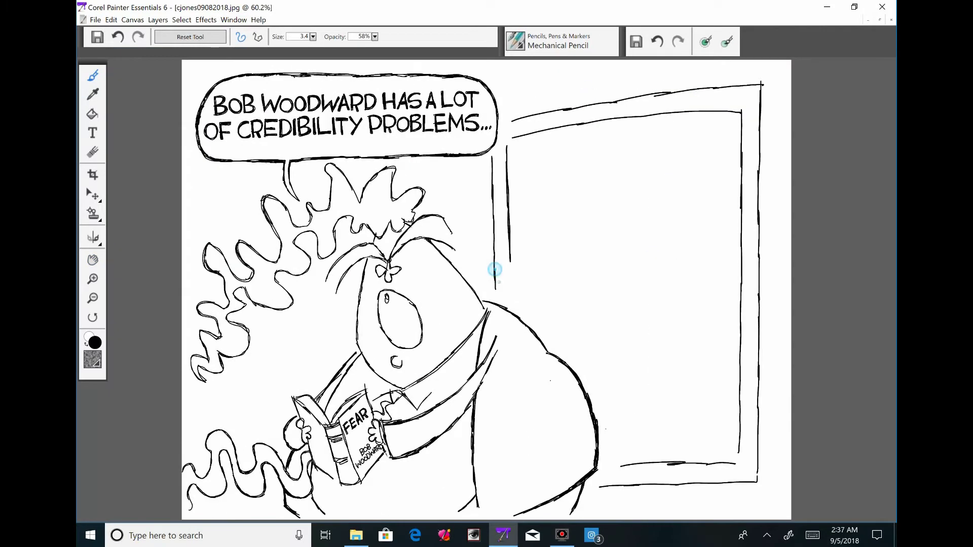
pyautogui.hotkey('ctrl', 'z')
# Sketch a scowling figure inside the frame with tufted hair, ears, a long drooping nose, jowls, collar and hunched shoulders
pyautogui.moveTo(513, 337); pyautogui.dragTo(262, 286)
pyautogui.moveTo(339, 192); pyautogui.dragTo(363, 151)
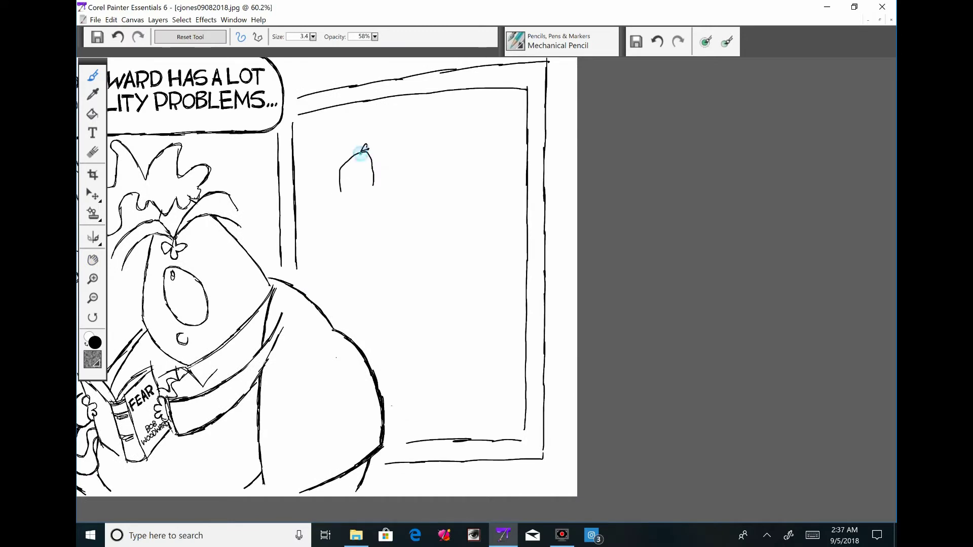
pyautogui.moveTo(324, 282)
pyautogui.mouseDown()
pyautogui.moveTo(391, 152)
pyautogui.moveTo(424, 294)
pyautogui.mouseUp()
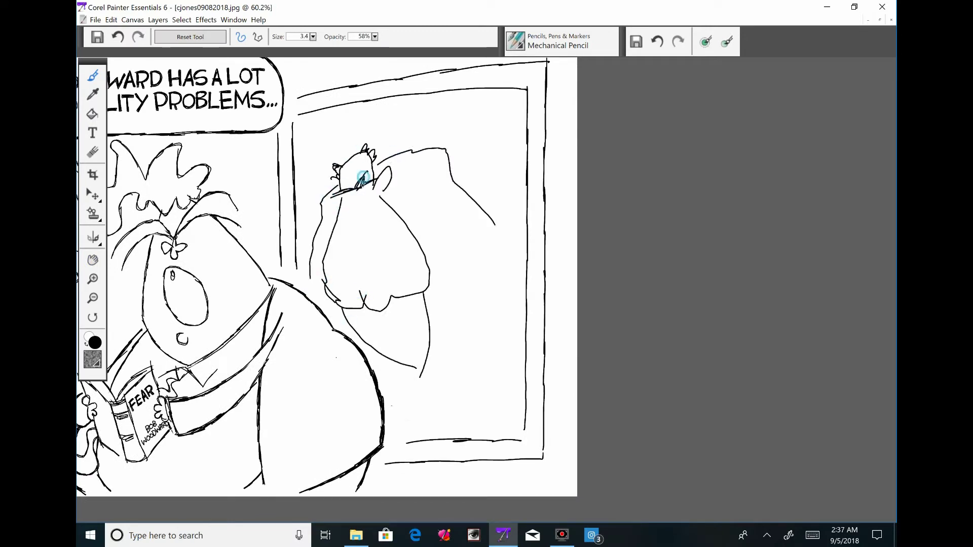
pyautogui.moveTo(355, 192); pyautogui.dragTo(363, 219)
pyautogui.moveTo(371, 237); pyautogui.dragTo(366, 227)
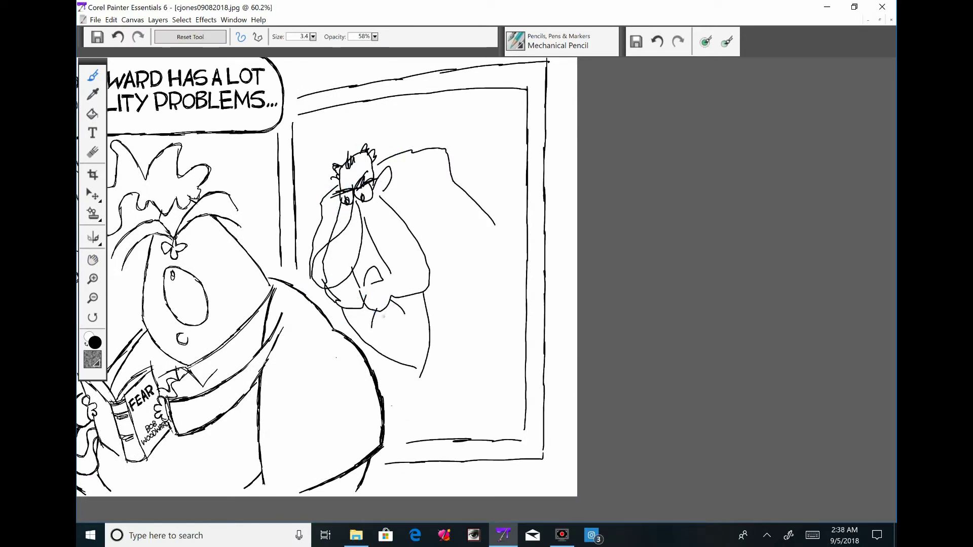
pyautogui.moveTo(323, 283); pyautogui.dragTo(332, 242)
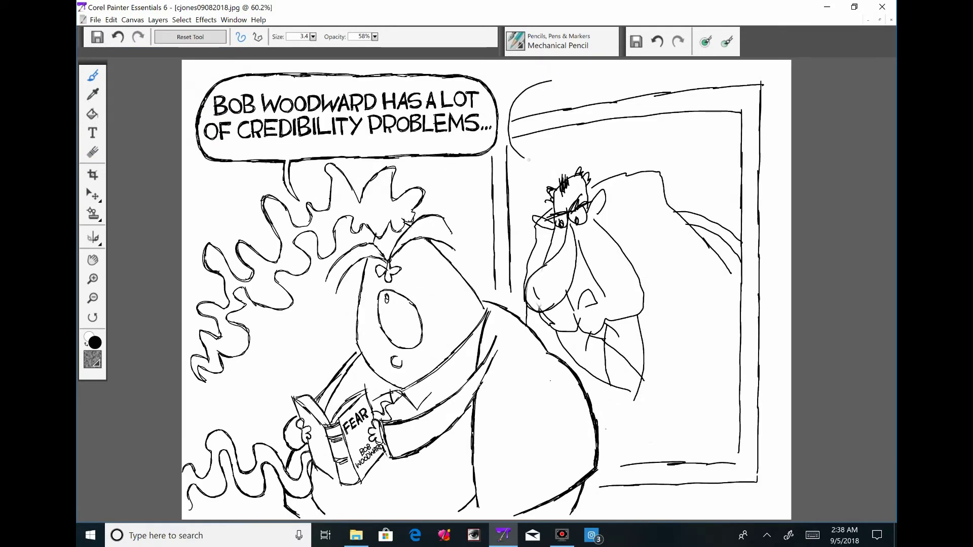
# Undo the bubble curve over the frame, and letter "YEAH!...." in bold capitals between the two figures
pyautogui.hotkey('ctrl', 'z')
pyautogui.moveTo(479, 143)
pyautogui.mouseDown()
pyautogui.moveTo(529, 230)
pyautogui.moveTo(509, 167)
pyautogui.moveTo(439, 161)
pyautogui.moveTo(500, 169)
pyautogui.mouseUp()
pyautogui.scroll(2, 544, 144)
pyautogui.moveTo(300, 224); pyautogui.dragTo(323, 262)
pyautogui.moveTo(337, 222)
pyautogui.mouseDown()
pyautogui.moveTo(320, 285)
pyautogui.moveTo(344, 281)
pyautogui.mouseUp()
pyautogui.moveTo(344, 222); pyautogui.dragTo(380, 219)
pyautogui.moveTo(344, 279); pyautogui.dragTo(382, 279)
pyautogui.moveTo(392, 210)
pyautogui.mouseDown()
pyautogui.moveTo(385, 279)
pyautogui.moveTo(407, 279)
pyautogui.mouseUp()
pyautogui.moveTo(428, 216)
pyautogui.mouseDown()
pyautogui.moveTo(431, 279)
pyautogui.moveTo(456, 278)
pyautogui.mouseUp()
pyautogui.moveTo(430, 255); pyautogui.dragTo(451, 255)
# Outline a round speech bubble around "YEAH!...." with a curved tail towards the framed figure, clearing the frame lines inside it
pyautogui.moveTo(307, 155)
pyautogui.mouseDown()
pyautogui.moveTo(446, 363)
pyautogui.moveTo(469, 133)
pyautogui.mouseUp()
pyautogui.moveTo(491, 170); pyautogui.dragTo(426, 362)
pyautogui.moveTo(510, 312)
pyautogui.mouseDown()
pyautogui.moveTo(466, 370)
pyautogui.moveTo(450, 338)
pyautogui.mouseUp()
pyautogui.scroll(-1, 484, 284)
pyautogui.press('n')
pyautogui.press('b')
pyautogui.scroll(1, 443, 343)
pyautogui.scroll(-1, 497, 318)
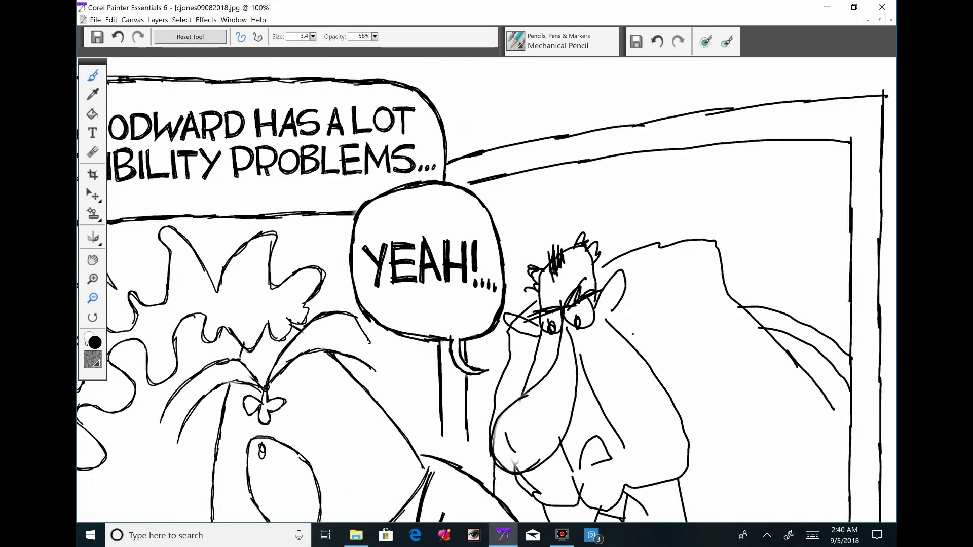
# Set the pencil size to 4.2 and thicken both lines along the top of the picture frame
pyautogui.press(']')
pyautogui.moveTo(689, 304); pyautogui.dragTo(497, 335)
pyautogui.moveTo(365, 175); pyautogui.dragTo(606, 141)
pyautogui.moveTo(299, 224)
pyautogui.mouseDown()
pyautogui.moveTo(586, 174)
pyautogui.moveTo(653, 180)
pyautogui.mouseUp()
pyautogui.moveTo(593, 140); pyautogui.dragTo(707, 131)
pyautogui.scroll(-1, 654, 179)
pyautogui.press('b')
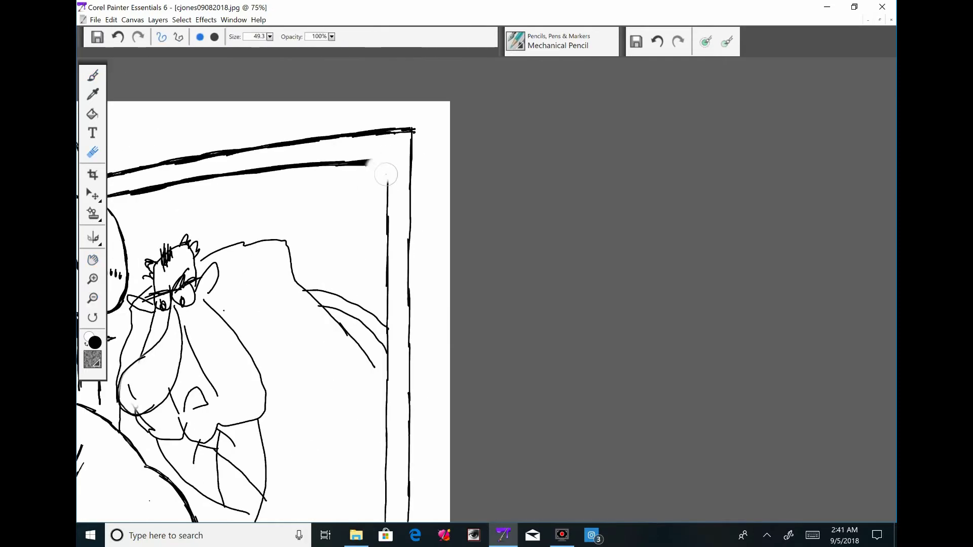
# Clean up the frame's upper right corner and thicken the double lines along its right and bottom sides
pyautogui.moveTo(365, 163); pyautogui.dragTo(388, 198)
pyautogui.moveTo(411, 130); pyautogui.dragTo(412, 190)
pyautogui.moveTo(388, 196); pyautogui.dragTo(386, 434)
pyautogui.moveTo(411, 329); pyautogui.dragTo(410, 418)
pyautogui.moveTo(443, 276); pyautogui.dragTo(462, 93)
pyautogui.moveTo(405, 226); pyautogui.dragTo(405, 420)
pyautogui.moveTo(428, 205); pyautogui.dragTo(428, 451)
pyautogui.moveTo(399, 422); pyautogui.dragTo(240, 427)
pyautogui.moveTo(428, 447); pyautogui.dragTo(225, 451)
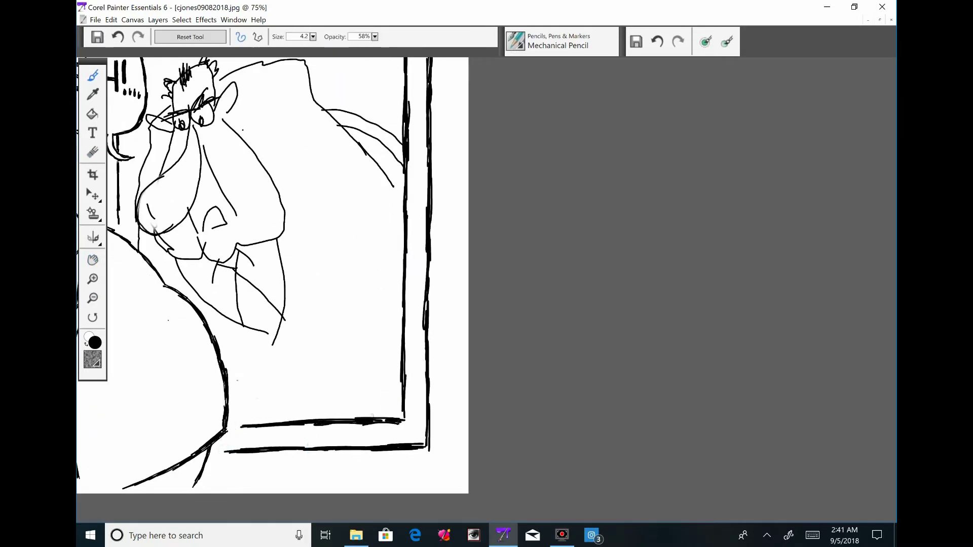
# Add a thin inner outline along the frame's top, right and bottom sides at pencil size 2.7, trimming the shoulder lines
pyautogui.hotkey('ctrl', '0')
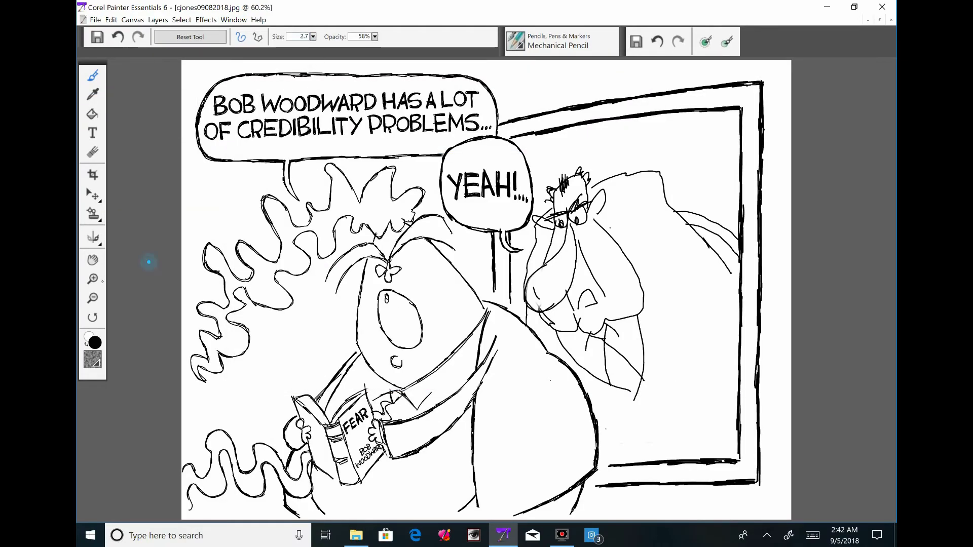
pyautogui.hotkey('ctrl', 'alt', '0')
pyautogui.moveTo(611, 161); pyautogui.dragTo(433, 175)
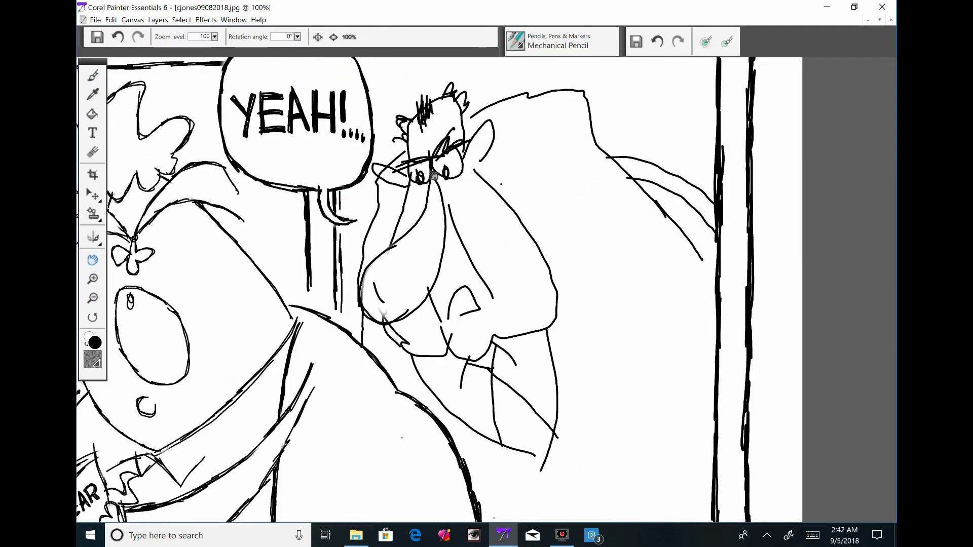
pyautogui.press('b')
pyautogui.hotkey('ctrl', '0')
pyautogui.hotkey('ctrl', 'alt', '0')
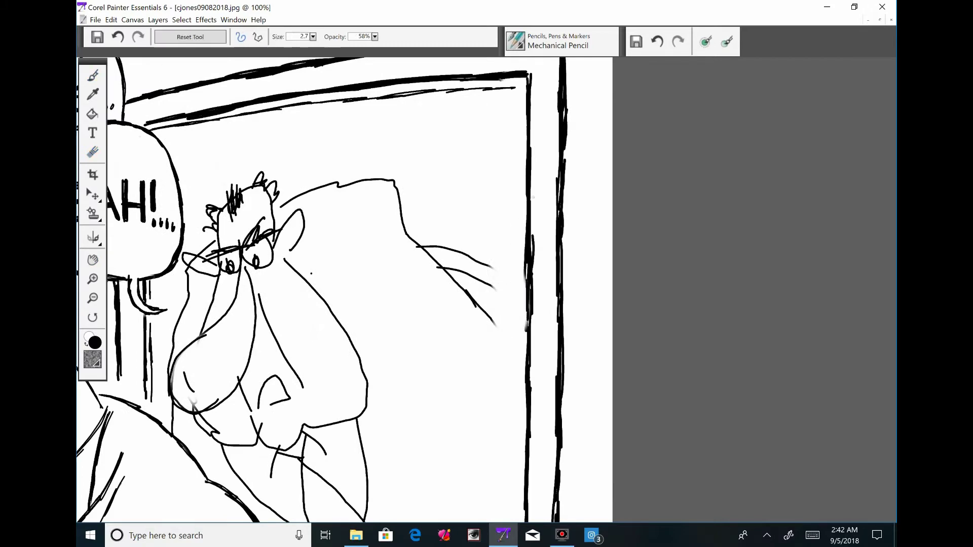
pyautogui.moveTo(527, 76); pyautogui.dragTo(526, 498)
pyautogui.moveTo(332, 501); pyautogui.dragTo(342, 238)
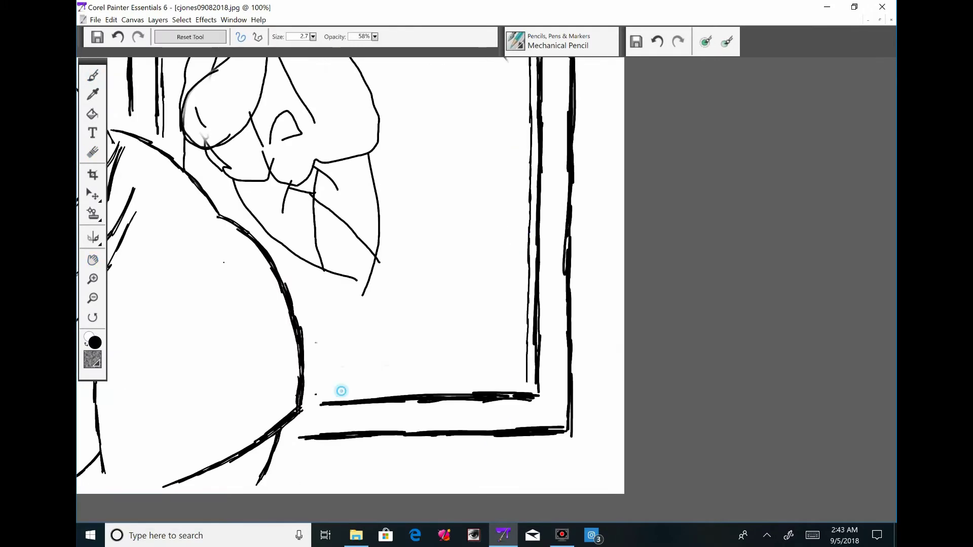
pyautogui.moveTo(319, 398); pyautogui.dragTo(527, 327)
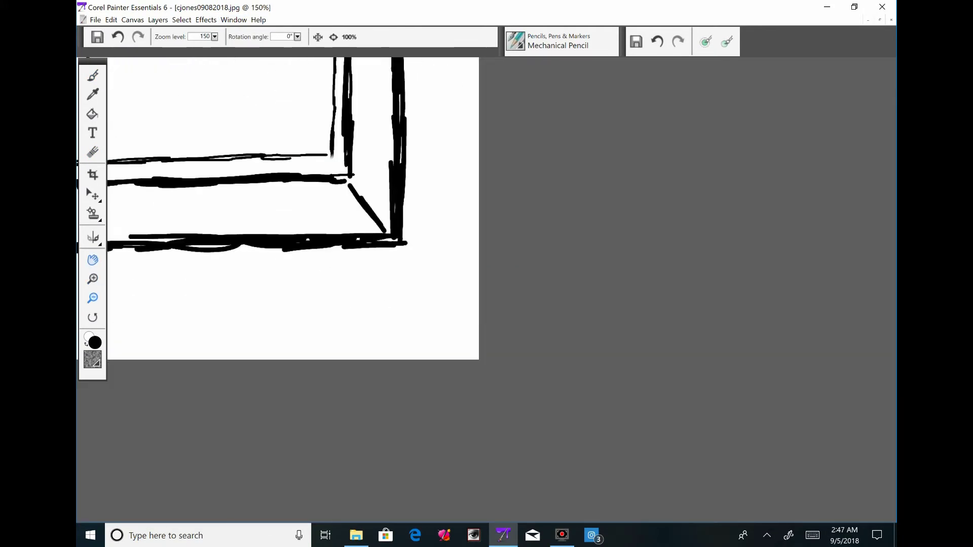
# Sign the cartoon with the artist's surname below the frame's lower right corner, and letter "CLAYTOONZ" beside it
pyautogui.moveTo(254, 228)
pyautogui.mouseDown()
pyautogui.moveTo(563, 228)
pyautogui.moveTo(222, 200)
pyautogui.mouseUp()
pyautogui.press('b')
pyautogui.moveTo(350, 242); pyautogui.dragTo(353, 242)
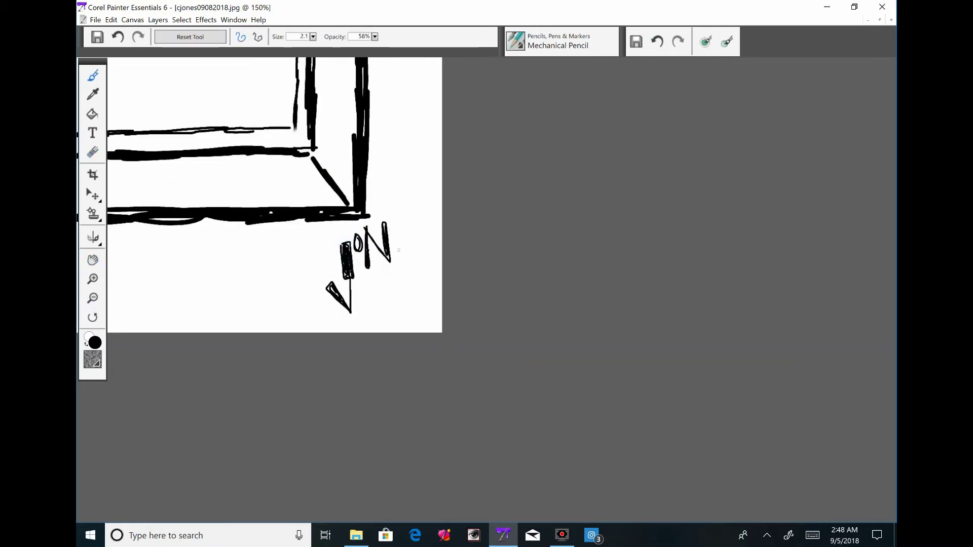
pyautogui.moveTo(365, 259)
pyautogui.mouseDown()
pyautogui.moveTo(357, 279)
pyautogui.moveTo(488, 274)
pyautogui.mouseUp()
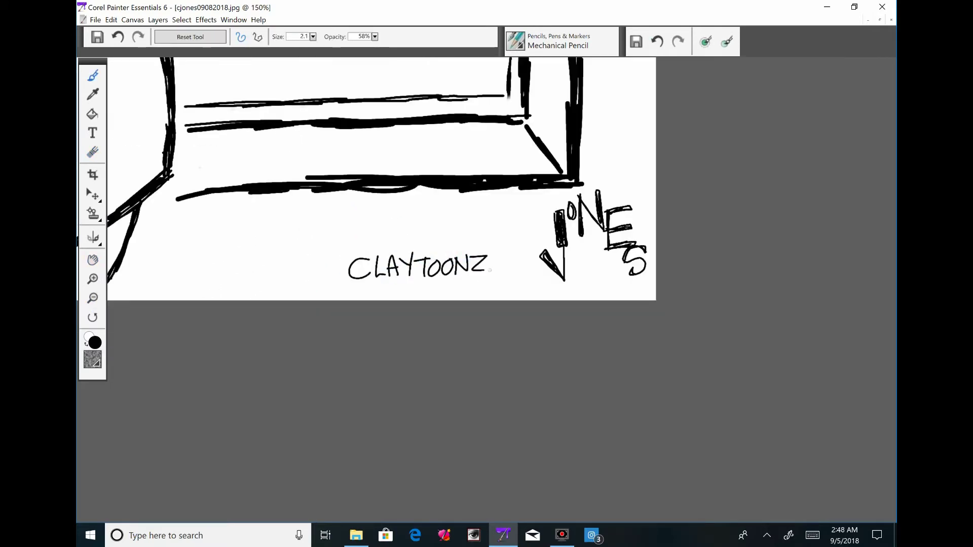
pyautogui.moveTo(493, 256); pyautogui.dragTo(532, 274)
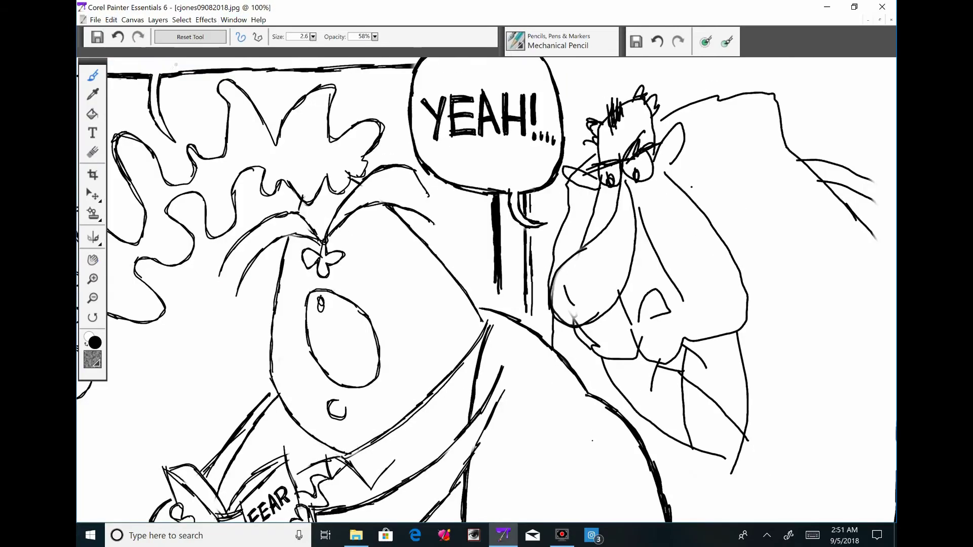
# Erase the framed figure's eyes and brows, and redraw them with heavy slanted eyebrows and half-closed lids
pyautogui.moveTo(608, 203); pyautogui.dragTo(340, 258)
pyautogui.moveTo(345, 203); pyautogui.dragTo(375, 213)
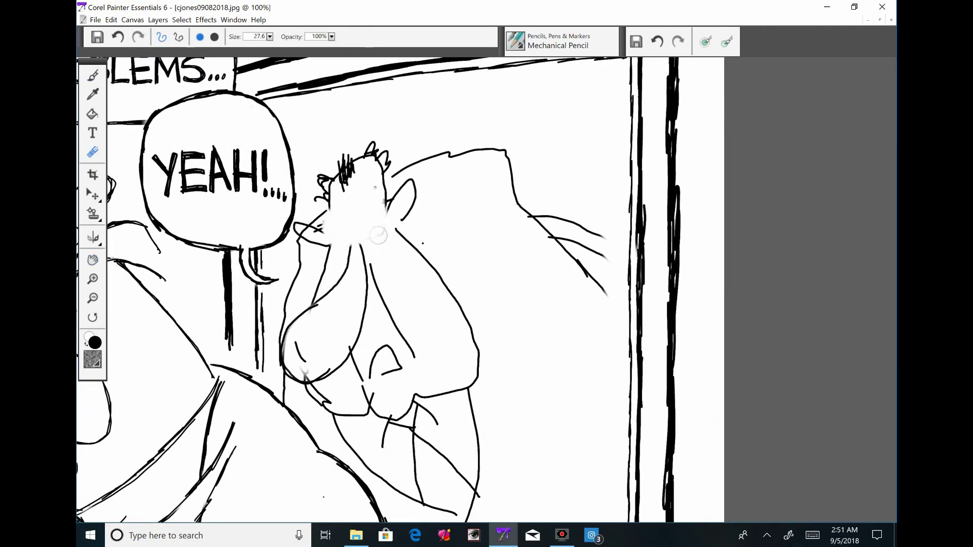
pyautogui.moveTo(309, 228); pyautogui.dragTo(390, 192)
pyautogui.moveTo(332, 216); pyautogui.dragTo(352, 220)
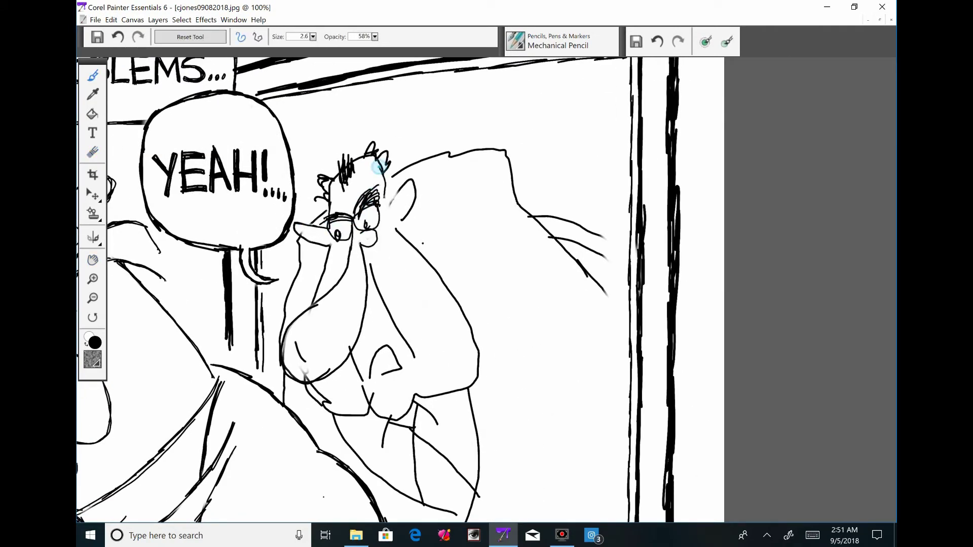
# Redraw the framed figure's hairline with small curls, add bags under the eyes, and thicken the ears
pyautogui.moveTo(367, 144); pyautogui.dragTo(355, 160)
pyautogui.moveTo(319, 190); pyautogui.dragTo(327, 208)
pyautogui.moveTo(317, 170); pyautogui.dragTo(330, 200)
pyautogui.moveTo(388, 155); pyautogui.dragTo(395, 198)
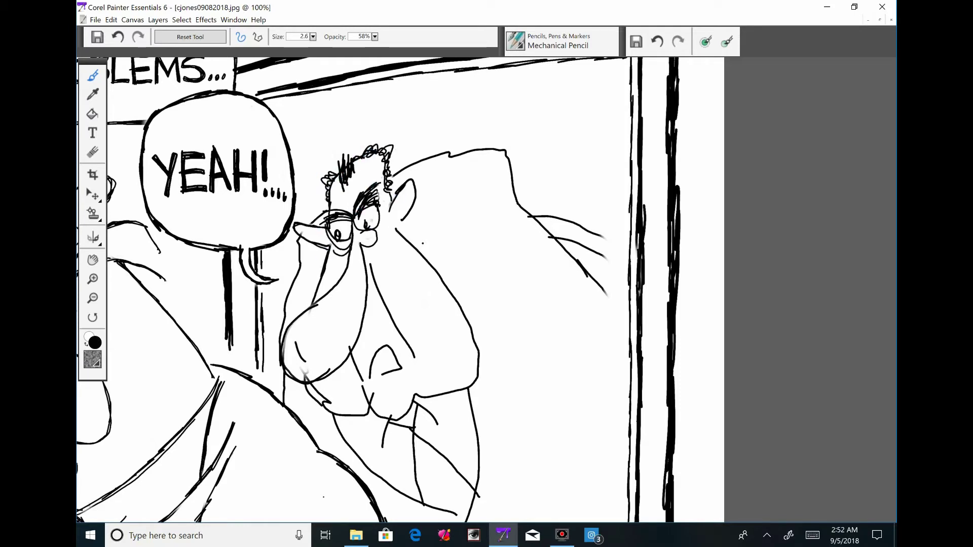
pyautogui.moveTo(413, 182); pyautogui.dragTo(401, 218)
# Erase the framed figure's nose, redraw it larger across the reader's shoulder, and clear the overlapping lines inside it
pyautogui.moveTo(304, 309); pyautogui.dragTo(319, 401)
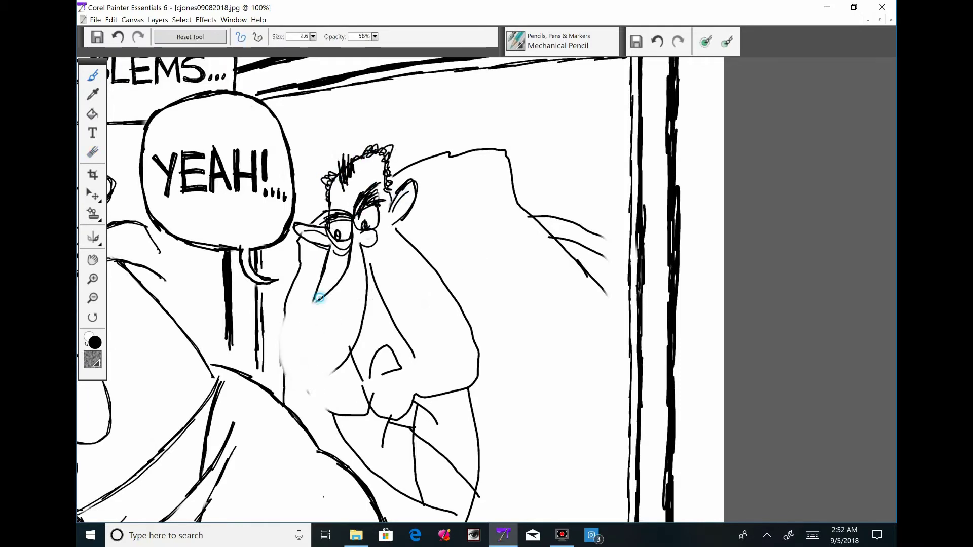
pyautogui.moveTo(319, 298)
pyautogui.mouseDown()
pyautogui.moveTo(406, 210)
pyautogui.moveTo(368, 309)
pyautogui.mouseUp()
pyautogui.moveTo(350, 236); pyautogui.dragTo(342, 282)
pyautogui.moveTo(405, 210); pyautogui.dragTo(433, 277)
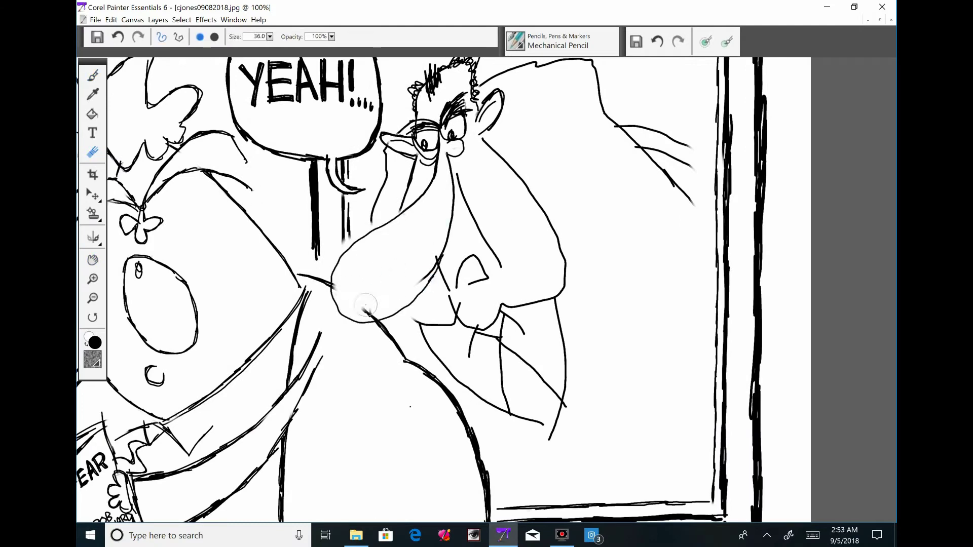
pyautogui.moveTo(365, 305); pyautogui.dragTo(430, 264)
pyautogui.press('b')
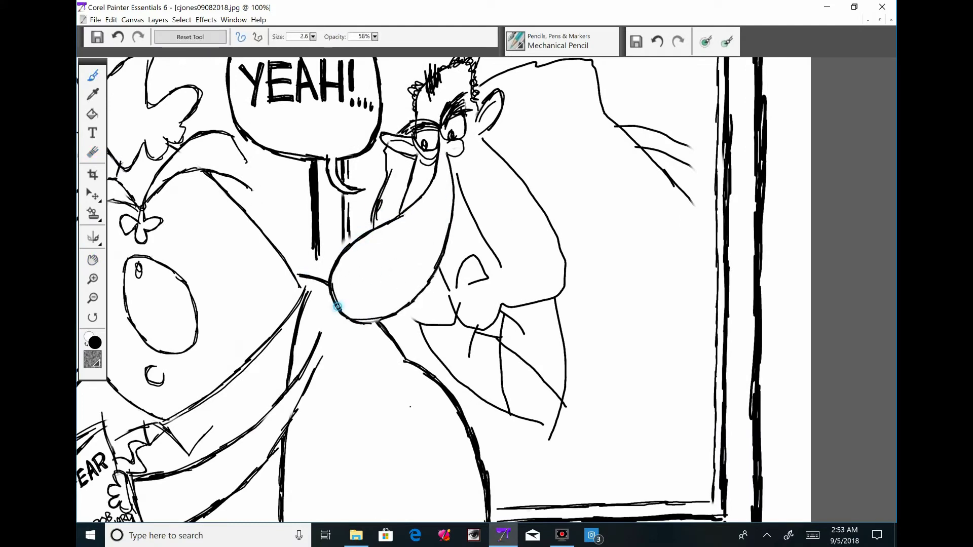
# Erase the framed figure's old cheek, mouth, jaw, collar and tie lines
pyautogui.moveTo(414, 279); pyautogui.dragTo(307, 291)
pyautogui.press('n')
pyautogui.moveTo(370, 193); pyautogui.dragTo(324, 329)
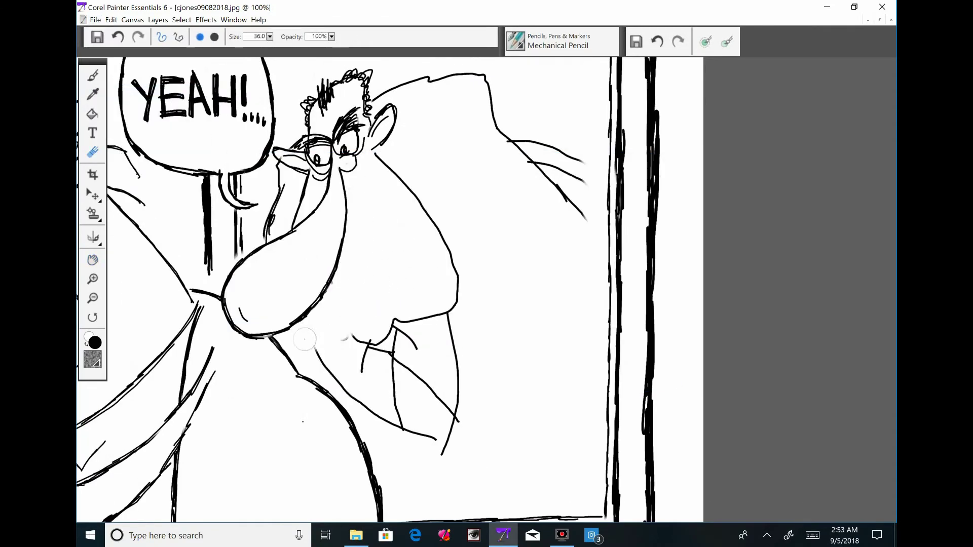
pyautogui.moveTo(406, 173)
pyautogui.mouseDown()
pyautogui.moveTo(342, 362)
pyautogui.moveTo(451, 333)
pyautogui.mouseUp()
pyautogui.press('b')
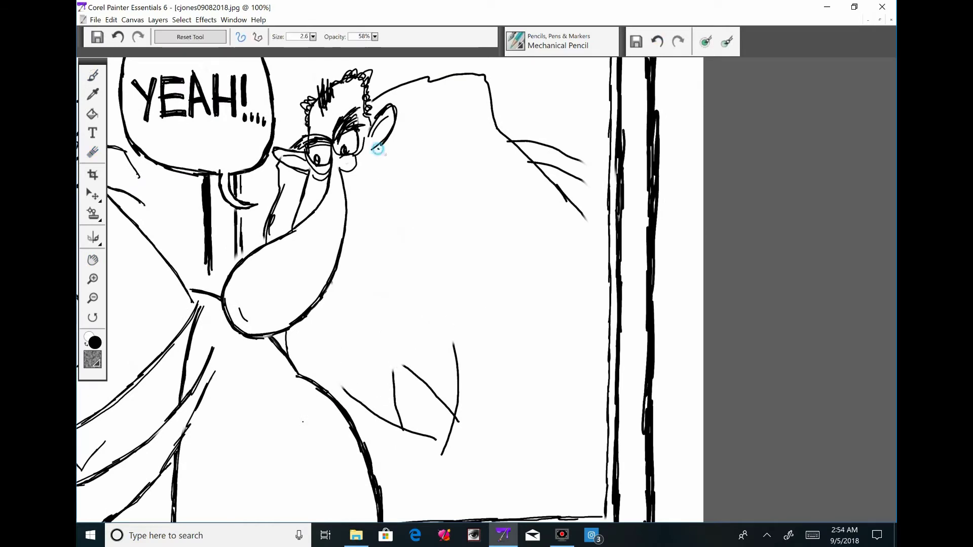
pyautogui.press('n')
pyautogui.moveTo(378, 148)
pyautogui.mouseDown()
pyautogui.moveTo(484, 297)
pyautogui.moveTo(441, 426)
pyautogui.mouseUp()
# Redraw the framed figure's cheek, jowl and rounded chin, and add a snarling mouth with clenched teeth and a lower lip
pyautogui.press('b')
pyautogui.moveTo(436, 330); pyautogui.dragTo(361, 380)
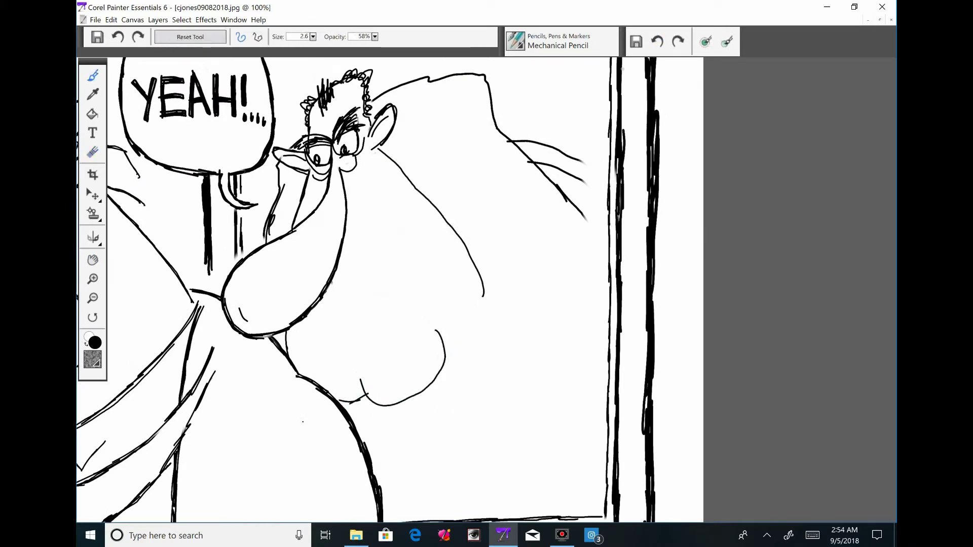
pyautogui.hotkey('ctrl', 'z')
pyautogui.moveTo(363, 177); pyautogui.dragTo(417, 300)
pyautogui.moveTo(332, 293); pyautogui.dragTo(418, 302)
pyautogui.moveTo(332, 297); pyautogui.dragTo(403, 304)
pyautogui.moveTo(364, 282)
pyautogui.mouseDown()
pyautogui.moveTo(369, 312)
pyautogui.moveTo(354, 327)
pyautogui.mouseUp()
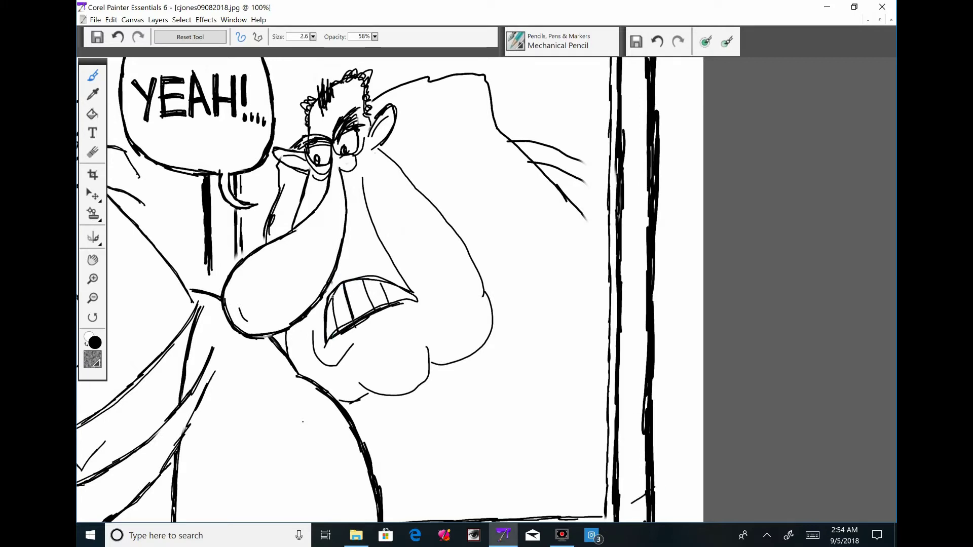
pyautogui.moveTo(355, 379); pyautogui.dragTo(425, 336)
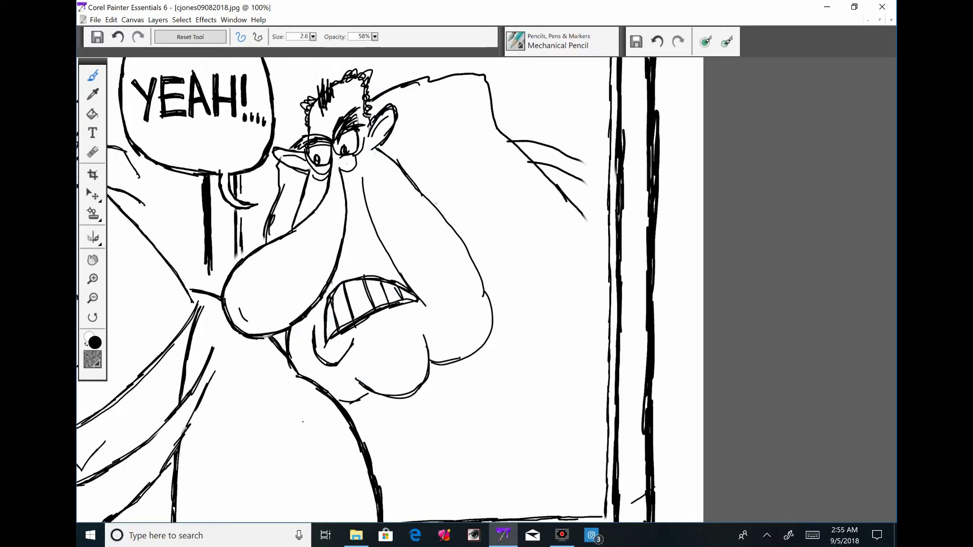
# Erase the framed figure's jowl and chin outlines, redraw them smoother, and sketch the shirt collar and tie beneath
pyautogui.hotkey('ctrl', '0')
pyautogui.press('n')
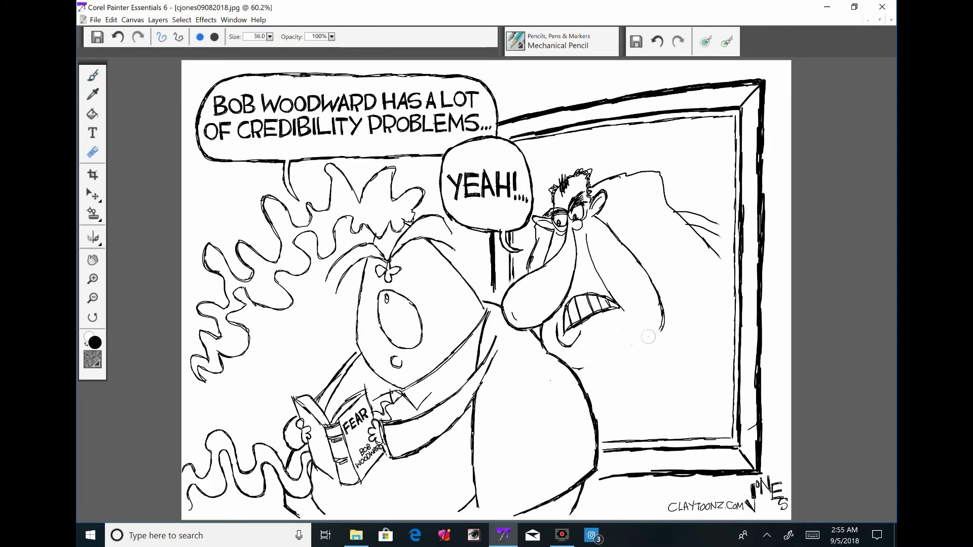
pyautogui.moveTo(648, 337); pyautogui.dragTo(662, 309)
pyautogui.press('b')
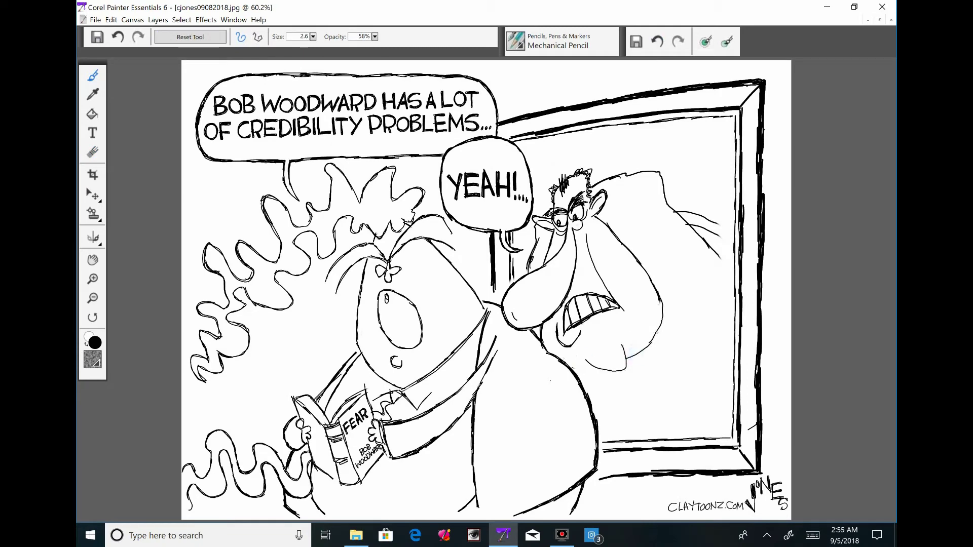
pyautogui.hotkey('ctrl', 'z')
pyautogui.hotkey('ctrl', '+')
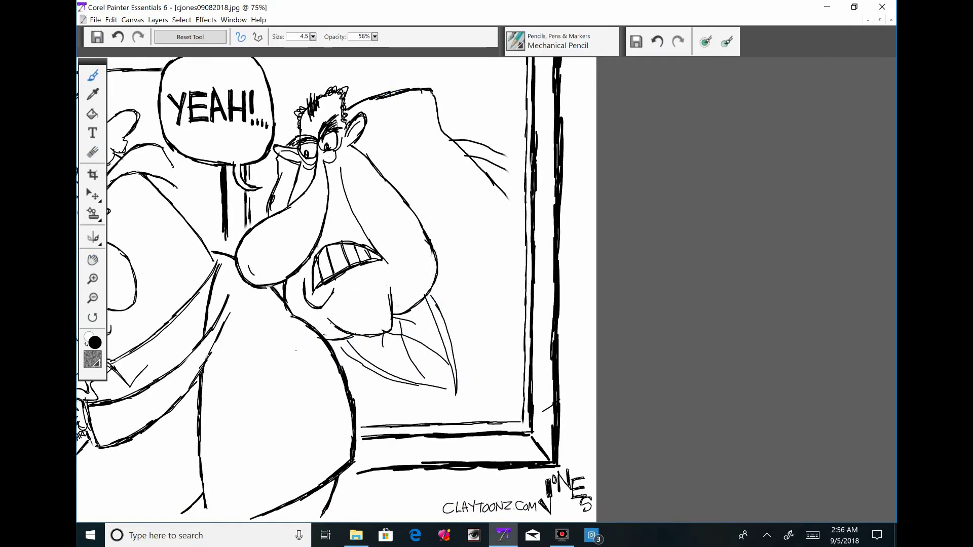
# Fill the sliver of jacket beside the framed figure's nose solid black, and hatch the jacket below the collar
pyautogui.hotkey('ctrl', '+')
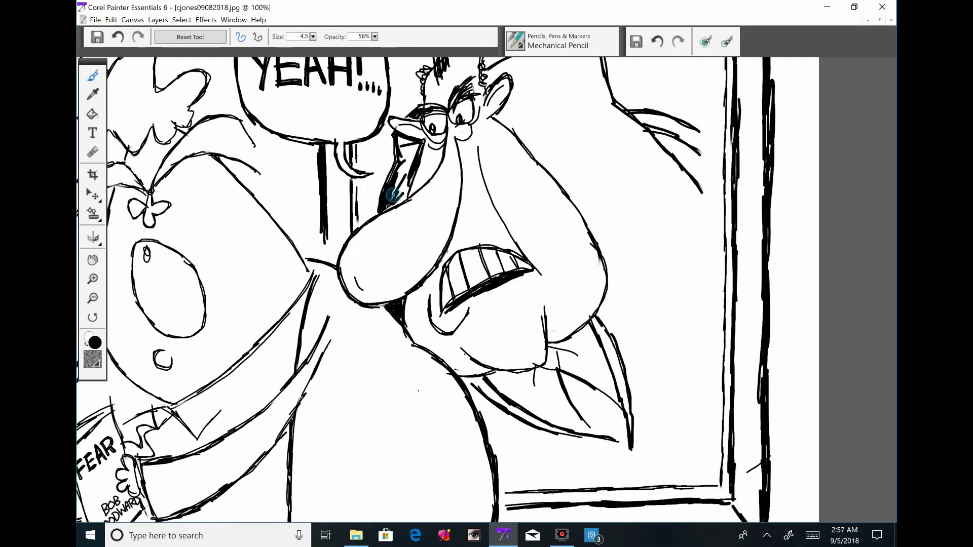
pyautogui.moveTo(393, 194); pyautogui.dragTo(404, 151)
pyautogui.moveTo(465, 380); pyautogui.dragTo(566, 487)
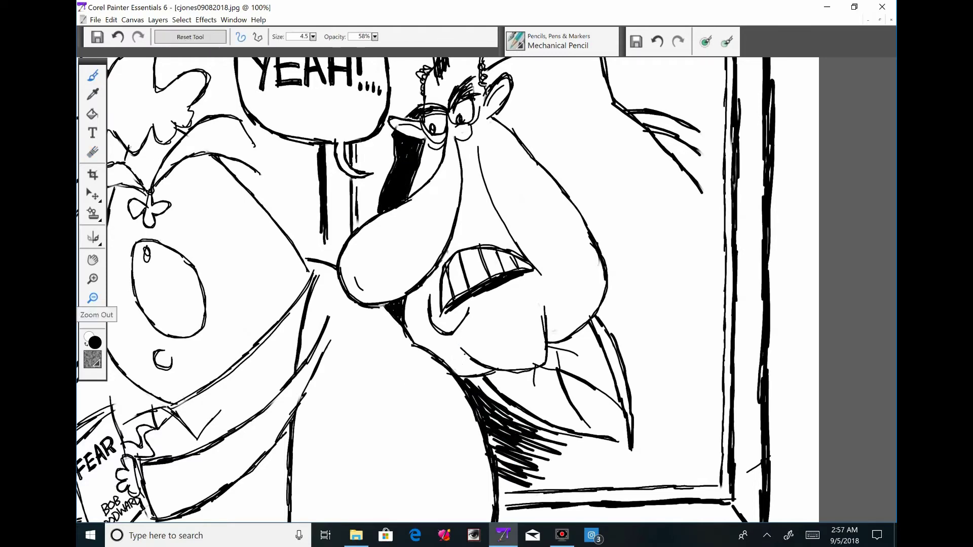
# Hatch the picture frame's border along all visible sides with a 3.0 Mechanical Pencil
pyautogui.click(93, 298)
pyautogui.press('[')
pyautogui.moveTo(405, 305); pyautogui.dragTo(289, 243)
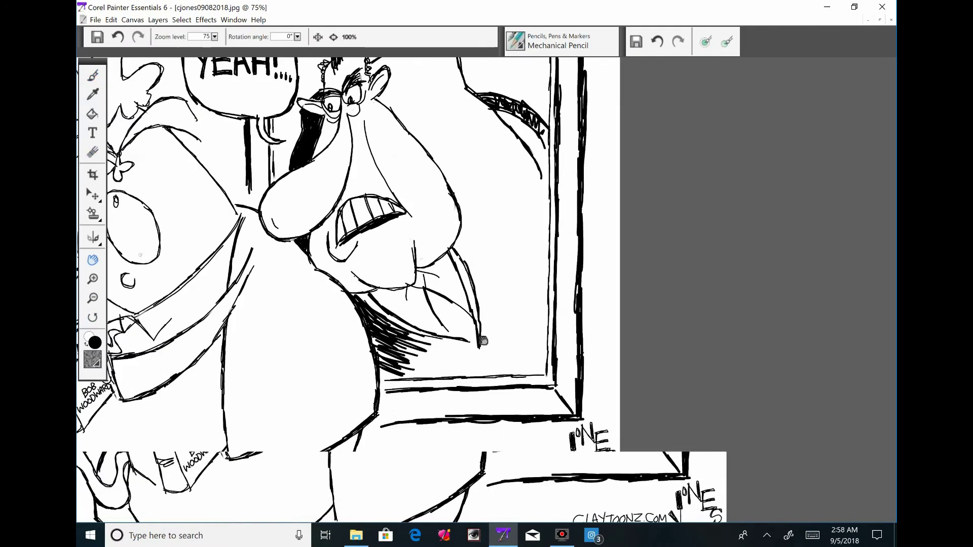
pyautogui.moveTo(499, 391)
pyautogui.mouseDown()
pyautogui.moveTo(510, 416)
pyautogui.moveTo(555, 418)
pyautogui.mouseUp()
pyautogui.moveTo(386, 385)
pyautogui.mouseDown()
pyautogui.moveTo(438, 405)
pyautogui.moveTo(475, 418)
pyautogui.mouseUp()
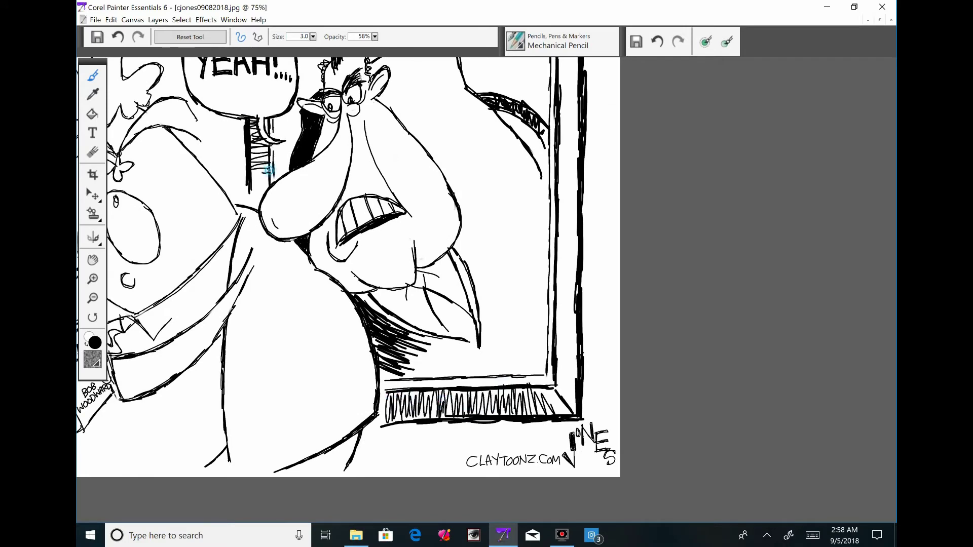
pyautogui.moveTo(304, 254); pyautogui.dragTo(353, 446)
pyautogui.moveTo(393, 157); pyautogui.dragTo(400, 183)
pyautogui.moveTo(304, 201); pyautogui.dragTo(357, 178)
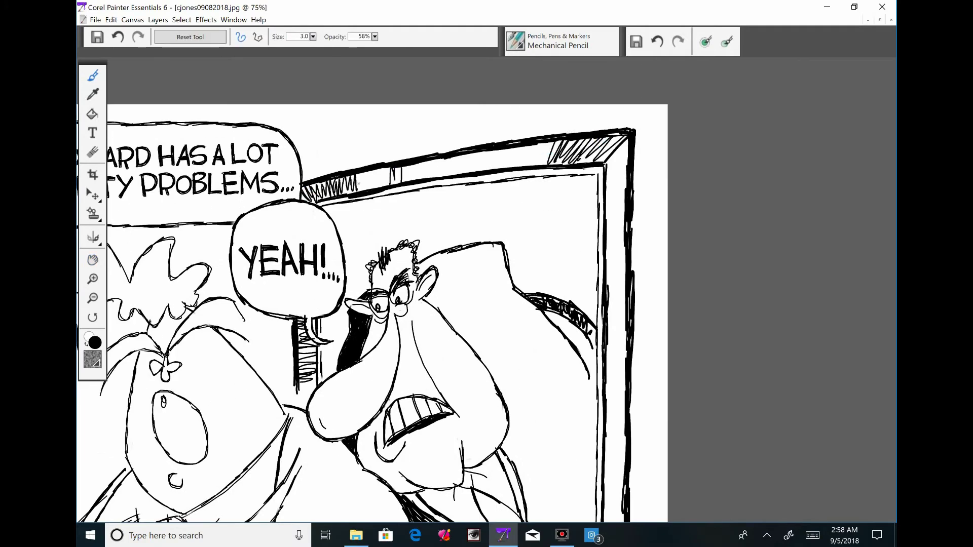
pyautogui.moveTo(420, 172)
pyautogui.mouseDown()
pyautogui.moveTo(527, 148)
pyautogui.moveTo(611, 171)
pyautogui.moveTo(626, 212)
pyautogui.moveTo(611, 278)
pyautogui.moveTo(628, 313)
pyautogui.mouseUp()
pyautogui.moveTo(405, 355); pyautogui.dragTo(287, 208)
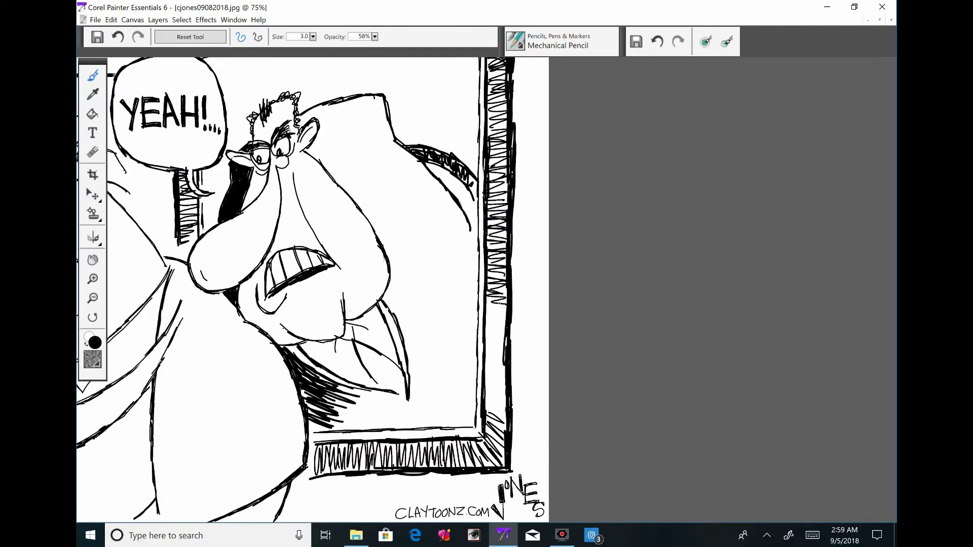
# Add diagonal stripes to the framed figure's tie, and hatch the jacket beside and below it
pyautogui.hotkey('ctrl', '+')
pyautogui.moveTo(307, 336)
pyautogui.mouseDown()
pyautogui.moveTo(298, 361)
pyautogui.moveTo(373, 408)
pyautogui.moveTo(289, 436)
pyautogui.mouseUp()
pyautogui.moveTo(385, 436); pyautogui.dragTo(436, 299)
pyautogui.moveTo(405, 398); pyautogui.dragTo(469, 182)
# Reduce the pencil size to 1.0 and add fine hatching over the lower part of the framed figure's jacket
pyautogui.press('[')
pyautogui.press('[')
pyautogui.moveTo(355, 433); pyautogui.dragTo(264, 474)
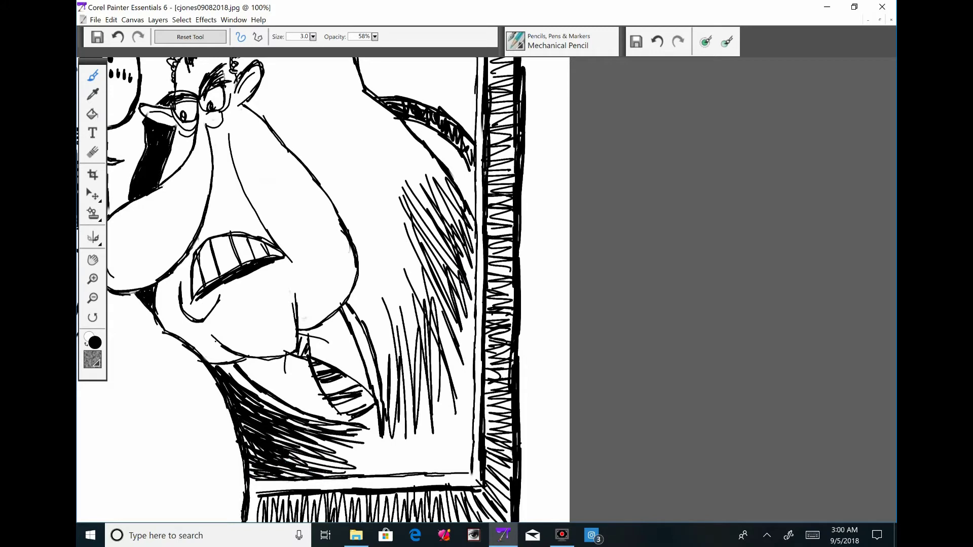
pyautogui.moveTo(426, 458); pyautogui.dragTo(446, 335)
pyautogui.moveTo(335, 431); pyautogui.dragTo(415, 466)
pyautogui.moveTo(305, 456)
pyautogui.mouseDown()
pyautogui.moveTo(398, 437)
pyautogui.moveTo(464, 321)
pyautogui.mouseUp()
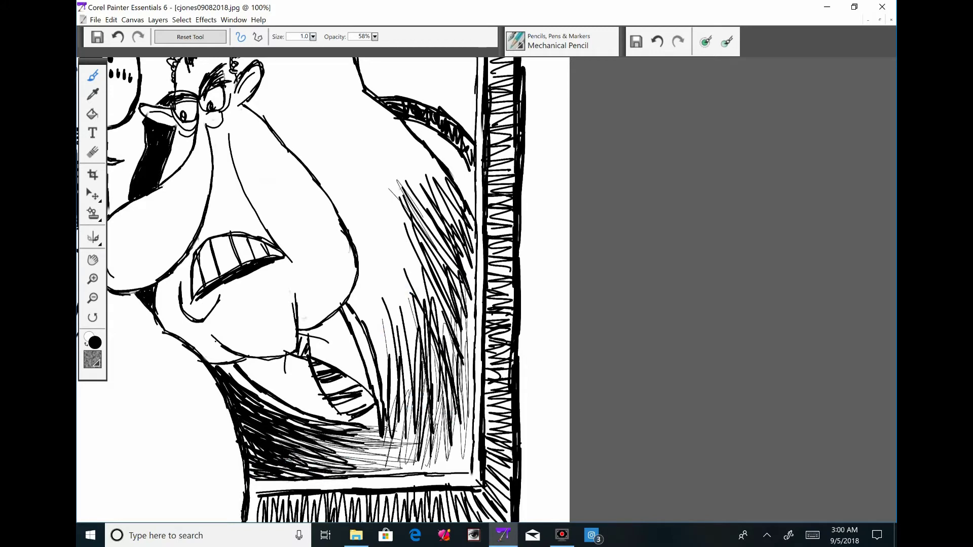
pyautogui.moveTo(406, 405); pyautogui.dragTo(401, 296)
pyautogui.moveTo(396, 436); pyautogui.dragTo(294, 468)
# Increase the pencil size to 2.7 and build up denser hatching on the jacket, extending it up towards the chair back
pyautogui.press(']')
pyautogui.press(']')
pyautogui.moveTo(334, 436); pyautogui.dragTo(406, 471)
pyautogui.moveTo(401, 456)
pyautogui.mouseDown()
pyautogui.moveTo(407, 430)
pyautogui.moveTo(380, 231)
pyautogui.mouseUp()
pyautogui.moveTo(436, 436); pyautogui.dragTo(421, 223)
pyautogui.moveTo(411, 469); pyautogui.dragTo(459, 337)
pyautogui.moveTo(471, 385); pyautogui.dragTo(417, 148)
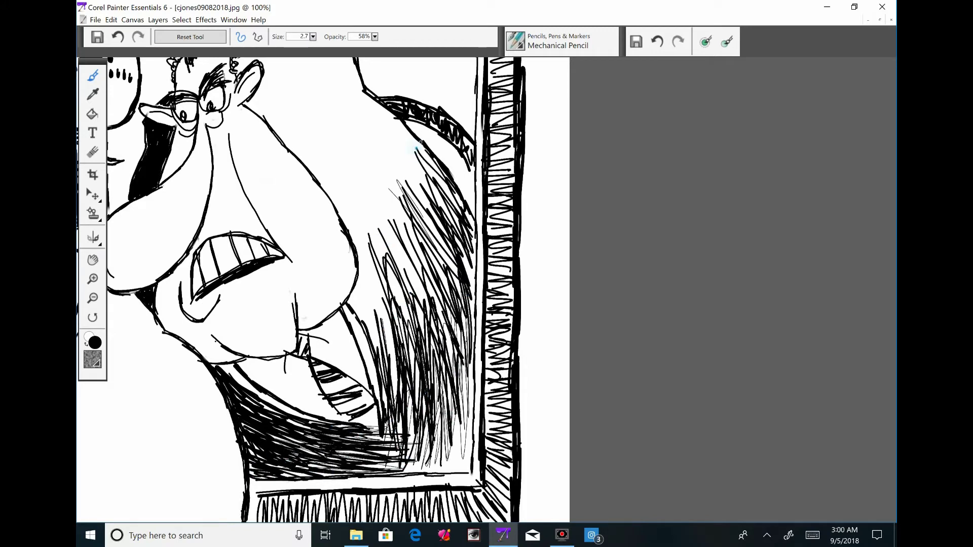
pyautogui.moveTo(431, 474); pyautogui.dragTo(449, 332)
pyautogui.moveTo(428, 322); pyautogui.dragTo(362, 185)
pyautogui.hotkey('ctrl', '0')
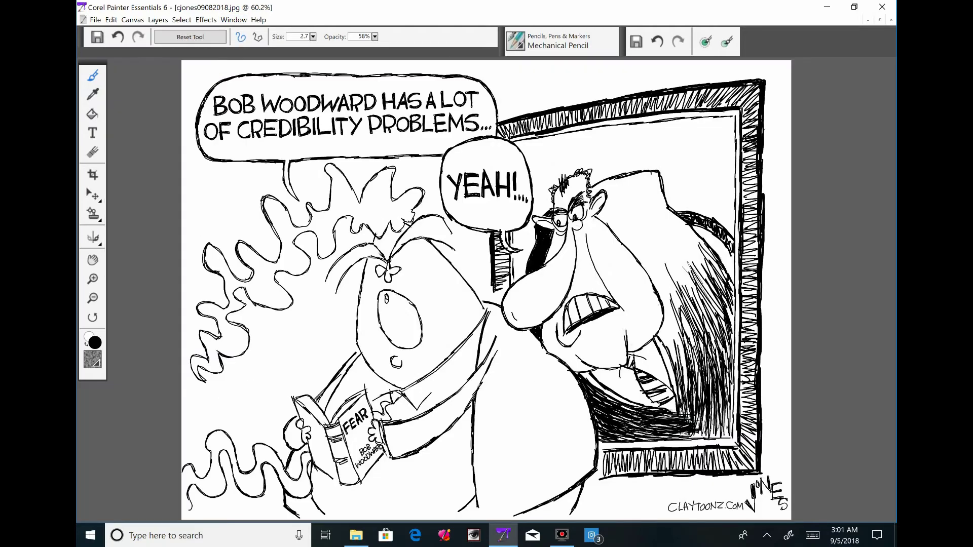
# Darken the framed figure's hunched upper back with dense diagonal hatching, using a 2.0 pencil
pyautogui.hotkey('alt', 'w')
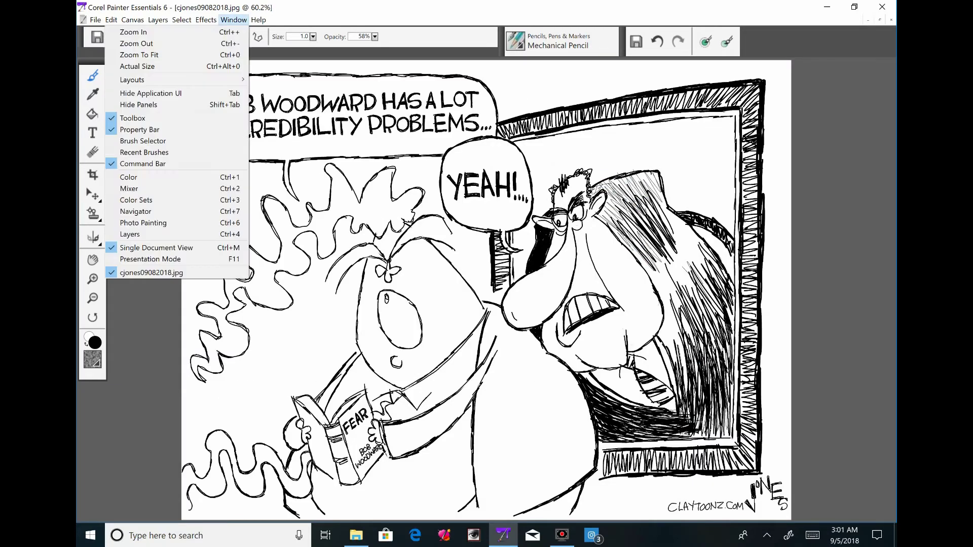
pyautogui.hotkey('ctrl', 'alt', '0')
pyautogui.press(']')
pyautogui.moveTo(523, 355); pyautogui.dragTo(446, 239)
pyautogui.moveTo(537, 304); pyautogui.dragTo(370, 223)
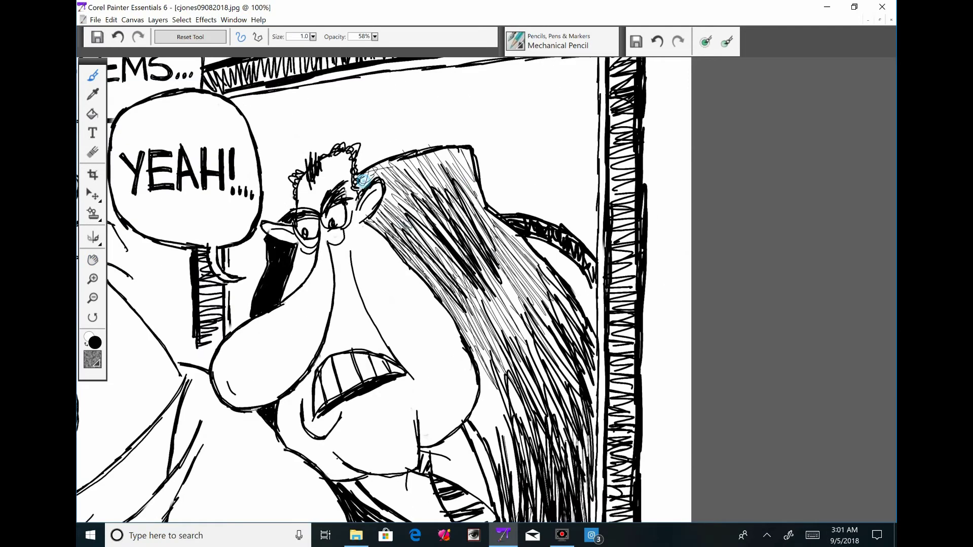
pyautogui.moveTo(446, 208); pyautogui.dragTo(360, 172)
pyautogui.moveTo(522, 314); pyautogui.dragTo(441, 157)
pyautogui.moveTo(467, 279); pyautogui.dragTo(385, 162)
pyautogui.moveTo(481, 304); pyautogui.dragTo(431, 152)
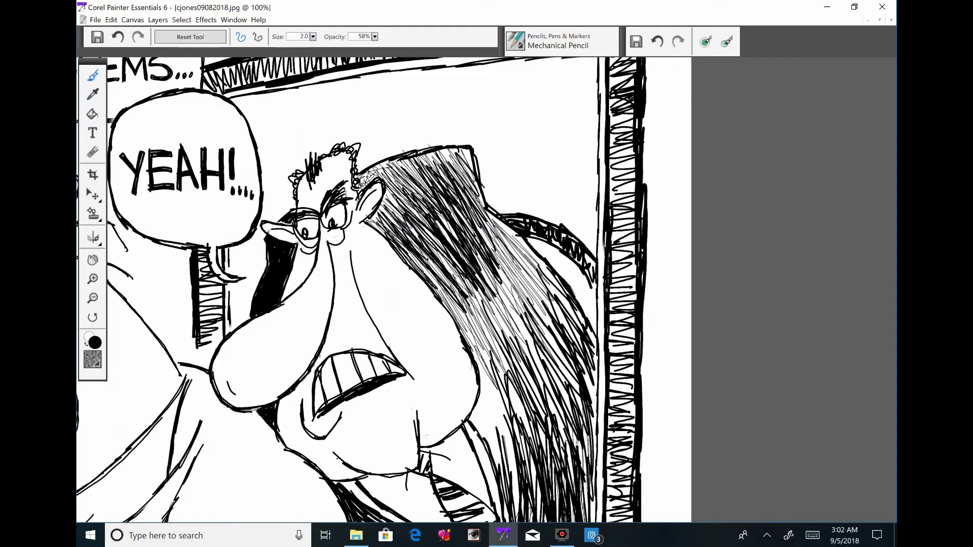
pyautogui.moveTo(522, 299); pyautogui.dragTo(375, 213)
pyautogui.moveTo(547, 355); pyautogui.dragTo(375, 208)
# Raise the pencil size to 6.4 and fill the middle of the jacket's back nearly solid black
pyautogui.press(']')
pyautogui.press(']')
pyautogui.press(']')
pyautogui.moveTo(466, 310); pyautogui.dragTo(381, 218)
pyautogui.moveTo(507, 350); pyautogui.dragTo(385, 187)
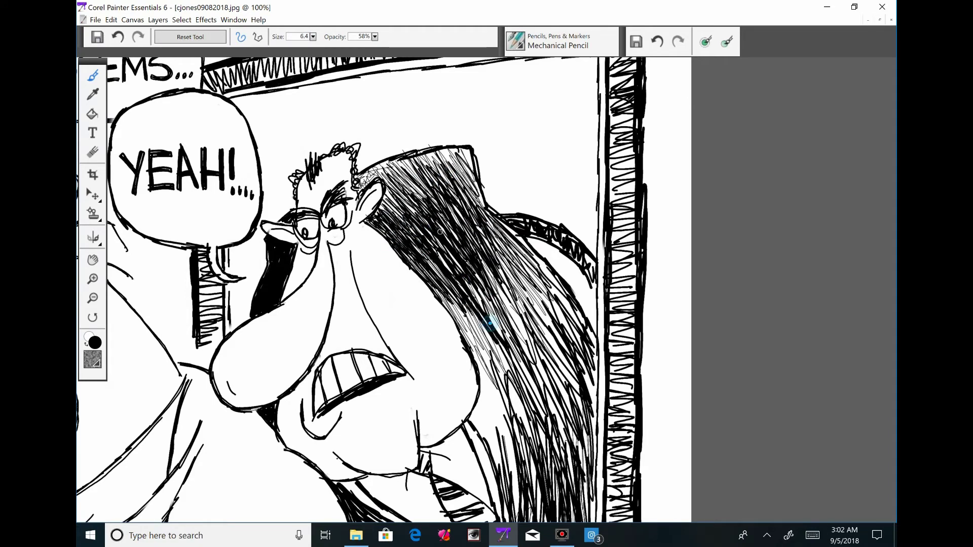
pyautogui.moveTo(553, 385); pyautogui.dragTo(426, 218)
pyautogui.moveTo(509, 359)
pyautogui.mouseDown()
pyautogui.moveTo(405, 243)
pyautogui.moveTo(552, 253)
pyautogui.mouseUp()
pyautogui.moveTo(543, 426); pyautogui.dragTo(501, 289)
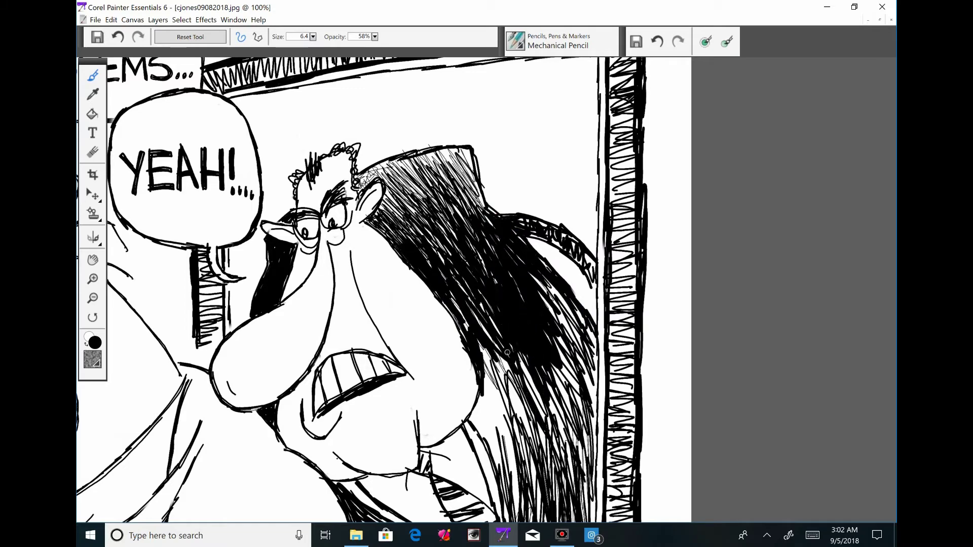
pyautogui.moveTo(573, 405)
pyautogui.mouseDown()
pyautogui.moveTo(385, 218)
pyautogui.moveTo(577, 303)
pyautogui.moveTo(569, 289)
pyautogui.moveTo(583, 329)
pyautogui.mouseUp()
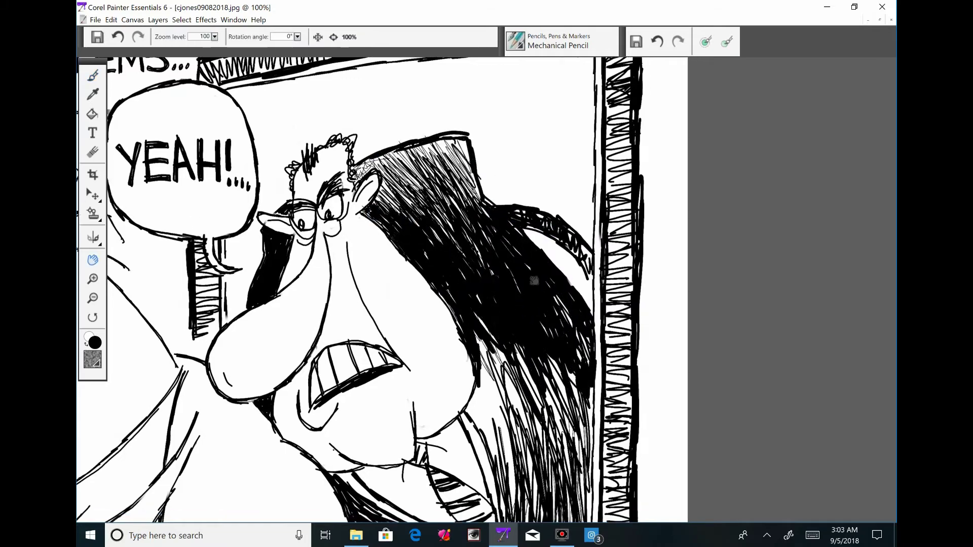
# Fill the lower jacket solid black down to the frame's inner edge, using a thicker pencil for the remaining area
pyautogui.moveTo(456, 355); pyautogui.dragTo(443, 258)
pyautogui.moveTo(385, 446)
pyautogui.mouseDown()
pyautogui.moveTo(455, 314)
pyautogui.moveTo(497, 390)
pyautogui.moveTo(507, 487)
pyautogui.mouseUp()
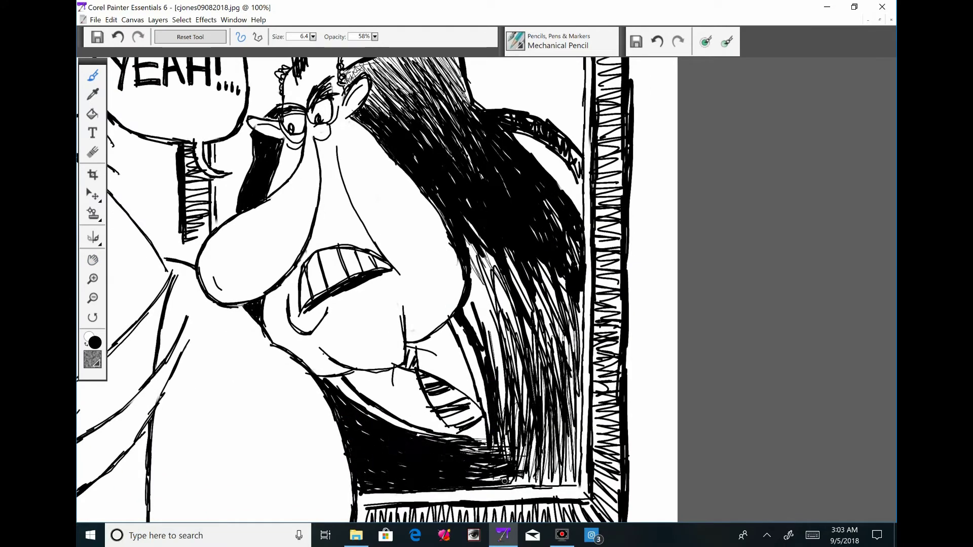
pyautogui.moveTo(459, 451); pyautogui.dragTo(514, 482)
pyautogui.press(']')
pyautogui.press(']')
pyautogui.press(']')
pyautogui.moveTo(555, 390); pyautogui.dragTo(507, 269)
pyautogui.moveTo(472, 308)
pyautogui.mouseDown()
pyautogui.moveTo(512, 359)
pyautogui.moveTo(557, 477)
pyautogui.moveTo(578, 304)
pyautogui.moveTo(485, 257)
pyautogui.moveTo(516, 282)
pyautogui.moveTo(552, 213)
pyautogui.moveTo(540, 257)
pyautogui.mouseUp()
pyautogui.moveTo(541, 360); pyautogui.dragTo(567, 446)
pyautogui.moveTo(456, 253); pyautogui.dragTo(502, 405)
# Reduce the pencil size to 2.1 and add finer hatching across the top of the framed figure's shoulder
pyautogui.press('[')
pyautogui.press('[')
pyautogui.press('[')
pyautogui.press('[')
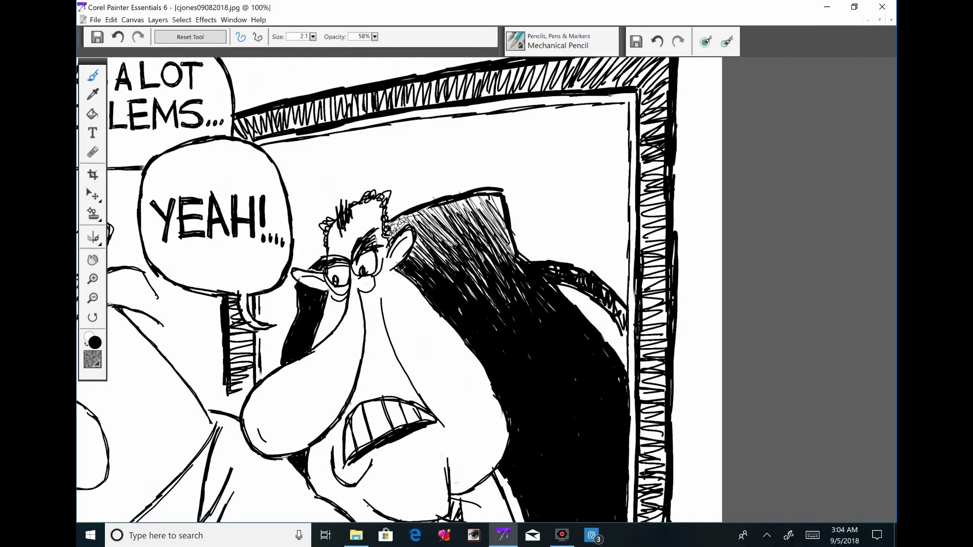
pyautogui.moveTo(456, 211); pyautogui.dragTo(415, 269)
pyautogui.moveTo(507, 198); pyautogui.dragTo(456, 259)
pyautogui.moveTo(509, 238); pyautogui.dragTo(472, 323)
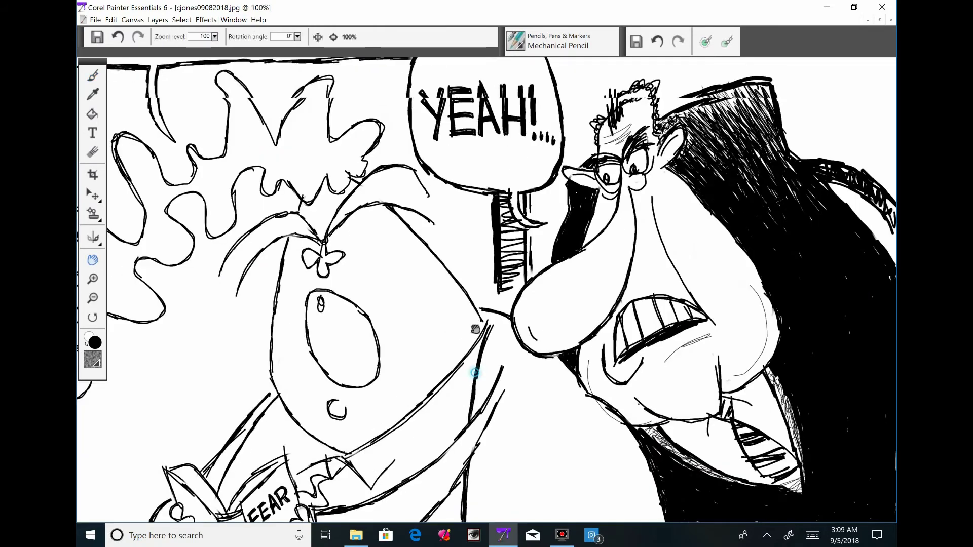
# Choose a grey from the colour mixer, and shade the reader's wavy hair and open mouth with a 1.0 pencil
pyautogui.moveTo(455, 440); pyautogui.dragTo(528, 276)
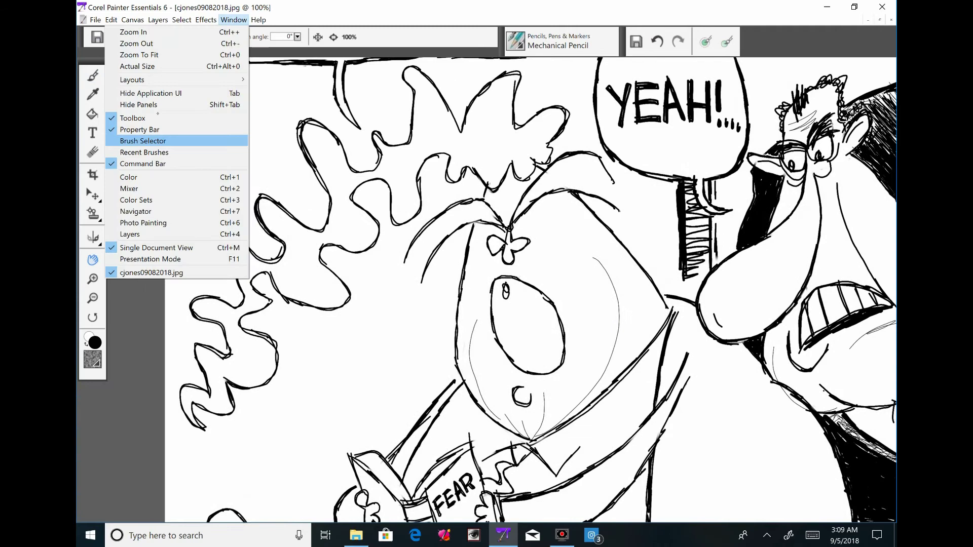
pyautogui.click(116, 177)
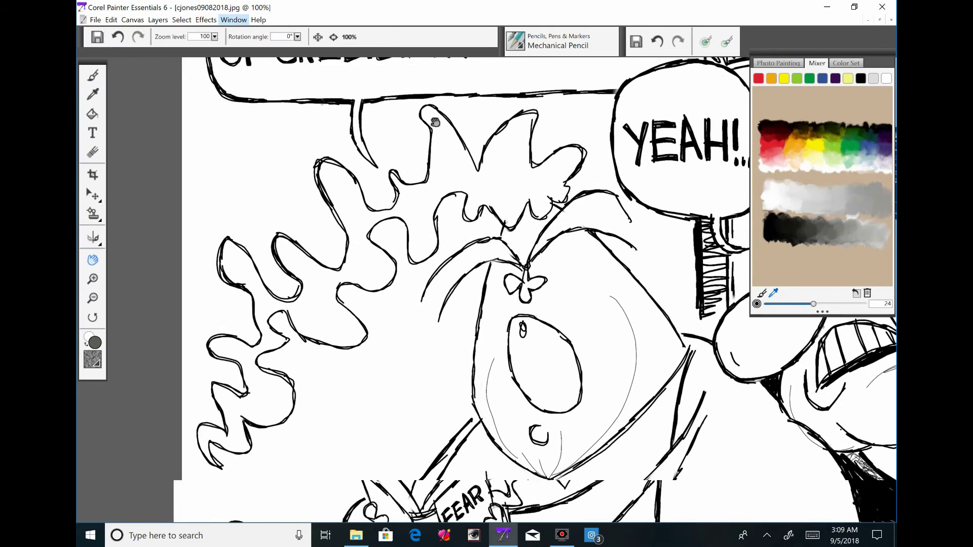
pyautogui.moveTo(226, 438)
pyautogui.mouseDown()
pyautogui.moveTo(248, 355)
pyautogui.moveTo(269, 380)
pyautogui.moveTo(335, 178)
pyautogui.moveTo(419, 245)
pyautogui.moveTo(476, 152)
pyautogui.moveTo(557, 183)
pyautogui.mouseUp()
pyautogui.moveTo(522, 334); pyautogui.dragTo(552, 380)
pyautogui.moveTo(610, 202); pyautogui.dragTo(518, 56)
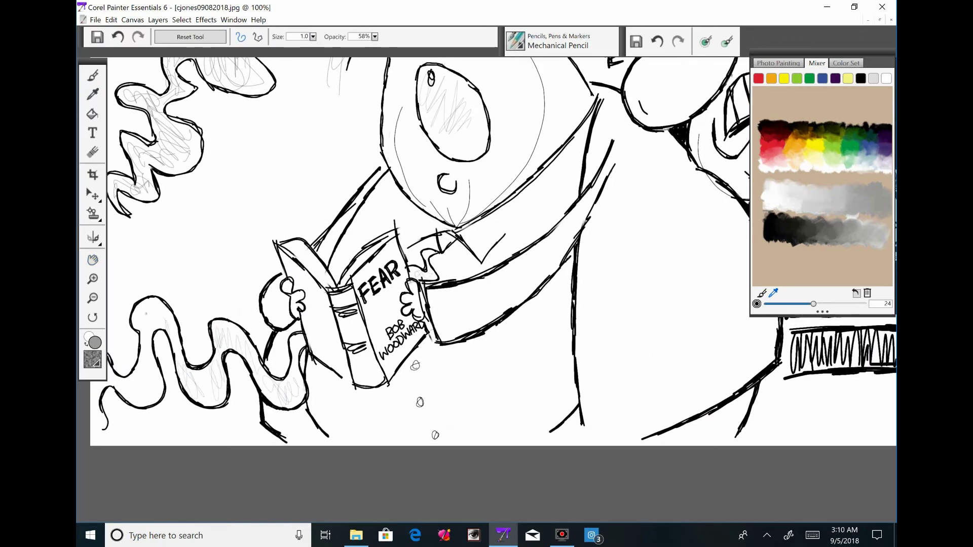
# Shade the book's pages and the reader's jacket sleeves with fine grey hatching
pyautogui.moveTo(526, 376); pyautogui.dragTo(638, 316)
pyautogui.moveTo(401, 183); pyautogui.dragTo(438, 225)
pyautogui.moveTo(456, 193); pyautogui.dragTo(482, 223)
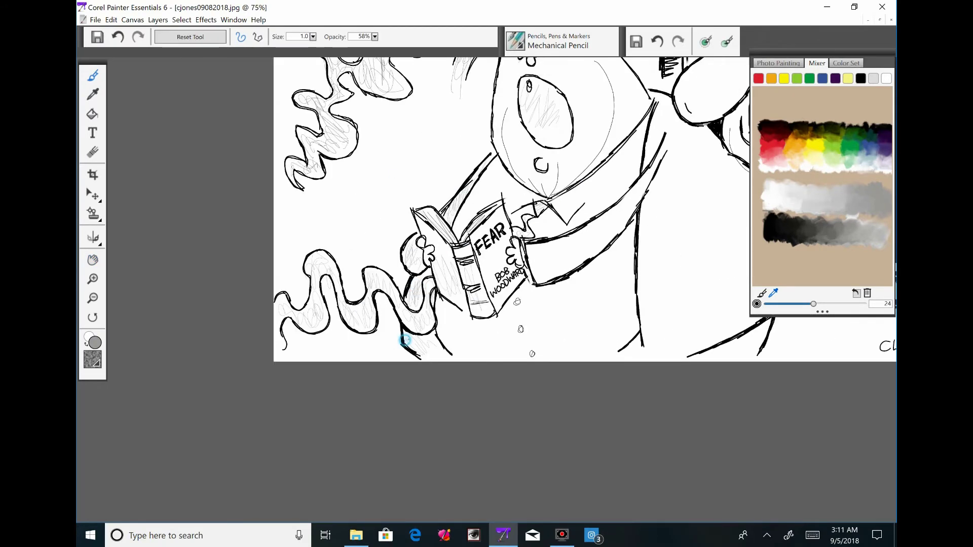
# Cross-hatch the back of the reader's jacket in grey with the 1.0 mechanical pencil
pyautogui.hotkey('ctrl', '-')
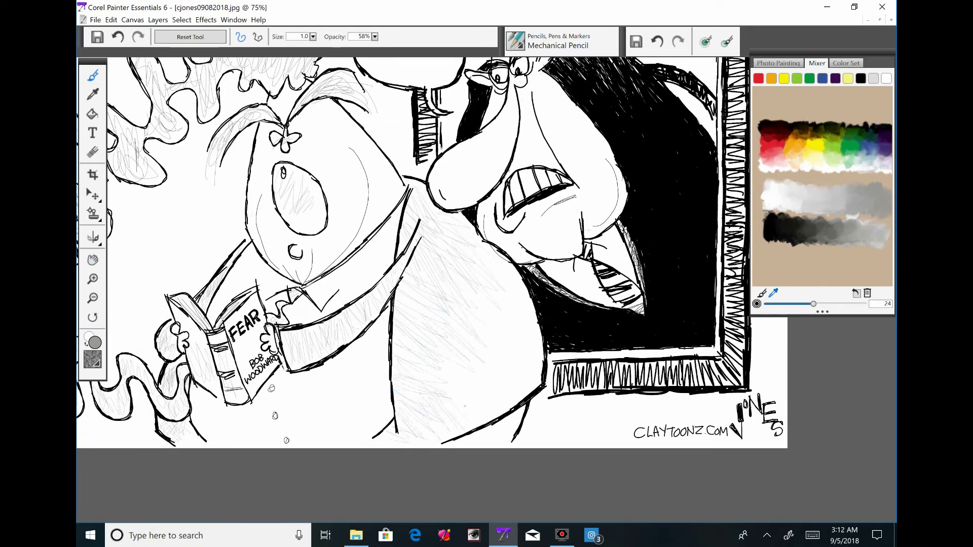
pyautogui.moveTo(403, 301)
pyautogui.mouseDown()
pyautogui.moveTo(479, 309)
pyautogui.moveTo(499, 355)
pyautogui.mouseUp()
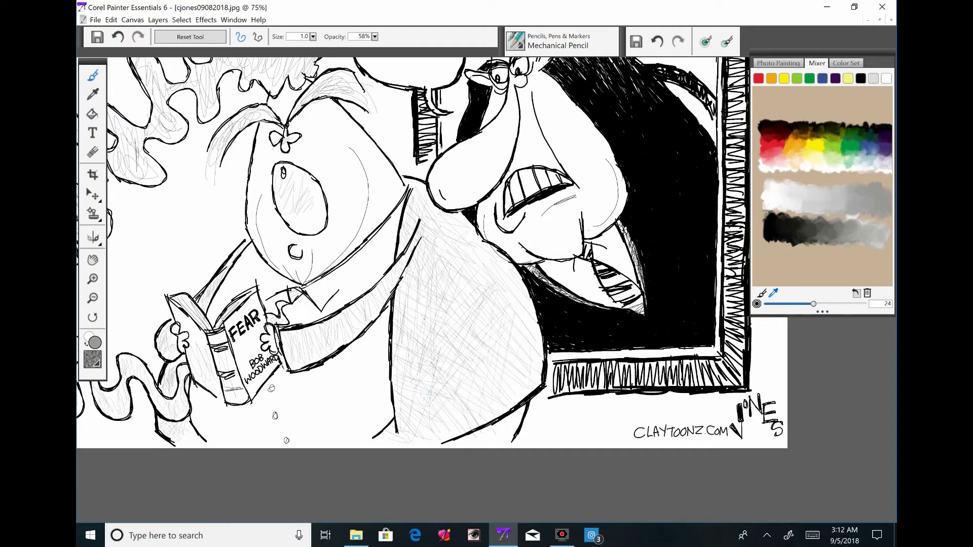
pyautogui.moveTo(405, 304)
pyautogui.mouseDown()
pyautogui.moveTo(436, 355)
pyautogui.moveTo(482, 363)
pyautogui.moveTo(430, 329)
pyautogui.moveTo(471, 284)
pyautogui.mouseUp()
pyautogui.moveTo(507, 329); pyautogui.dragTo(435, 406)
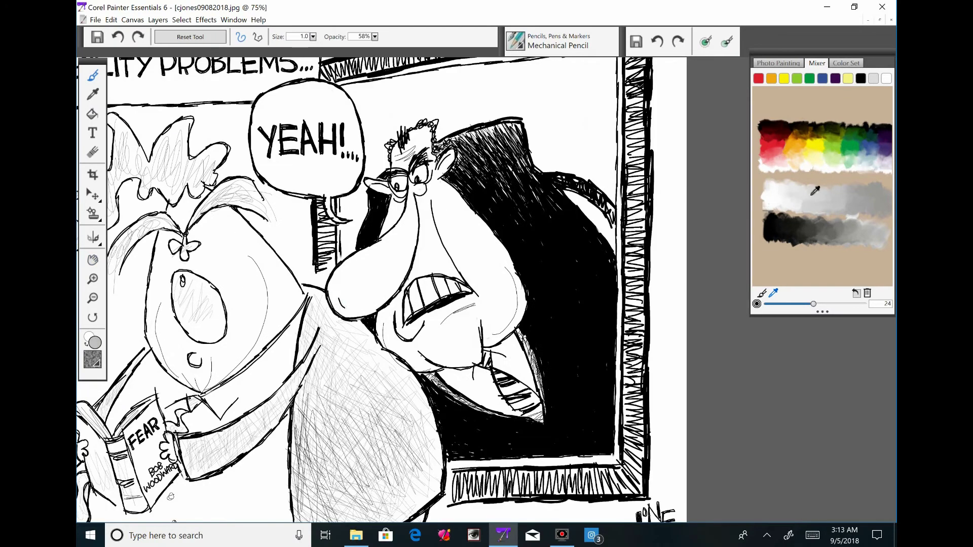
# Add fine grey hatching to the framed figure's cheeks and chin, and hatch the portrait's background
pyautogui.moveTo(385, 304); pyautogui.dragTo(392, 329)
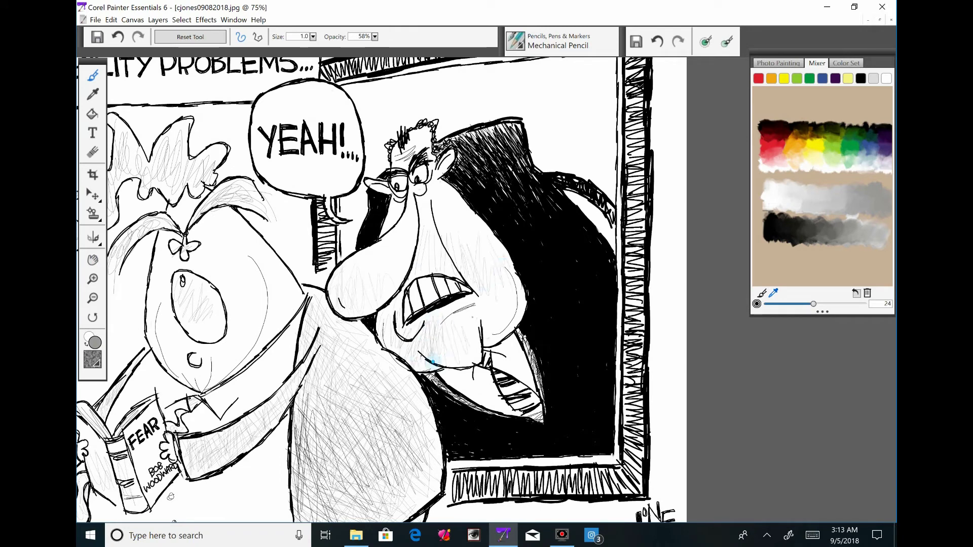
pyautogui.moveTo(345, 199); pyautogui.dragTo(404, 270)
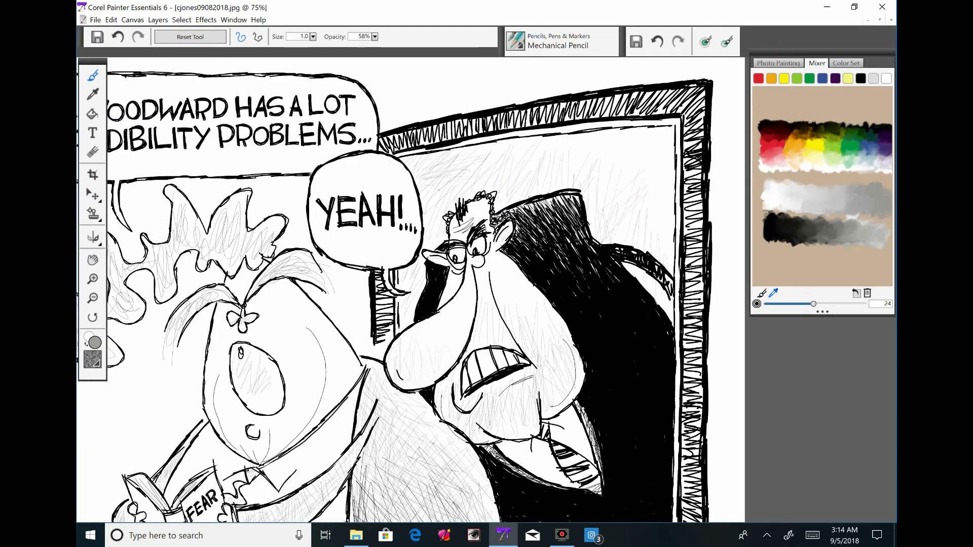
pyautogui.moveTo(430, 229); pyautogui.dragTo(283, 224)
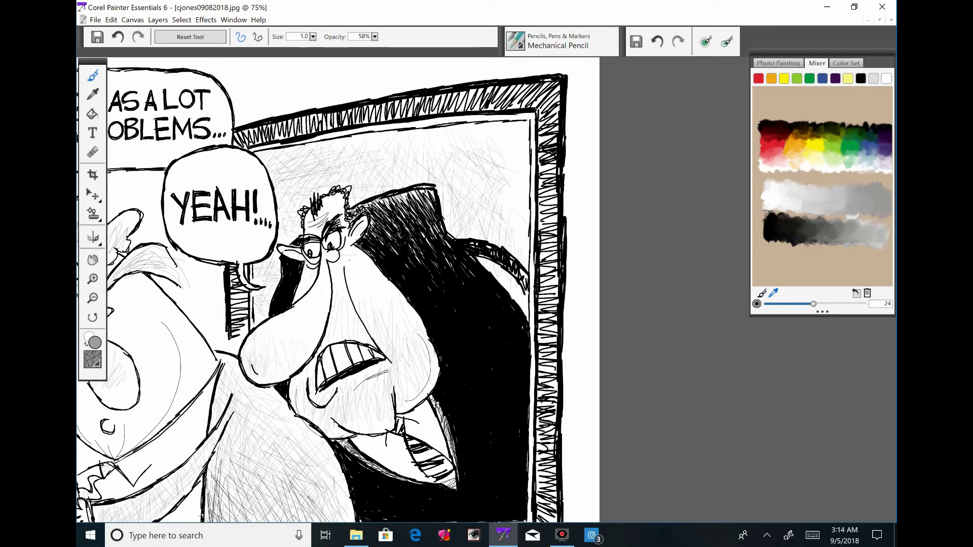
# Hatch the wall around the speech bubbles and the reader's hair, and darken the jacket's cross-hatching with a deeper grey
pyautogui.hotkey('ctrl', '0')
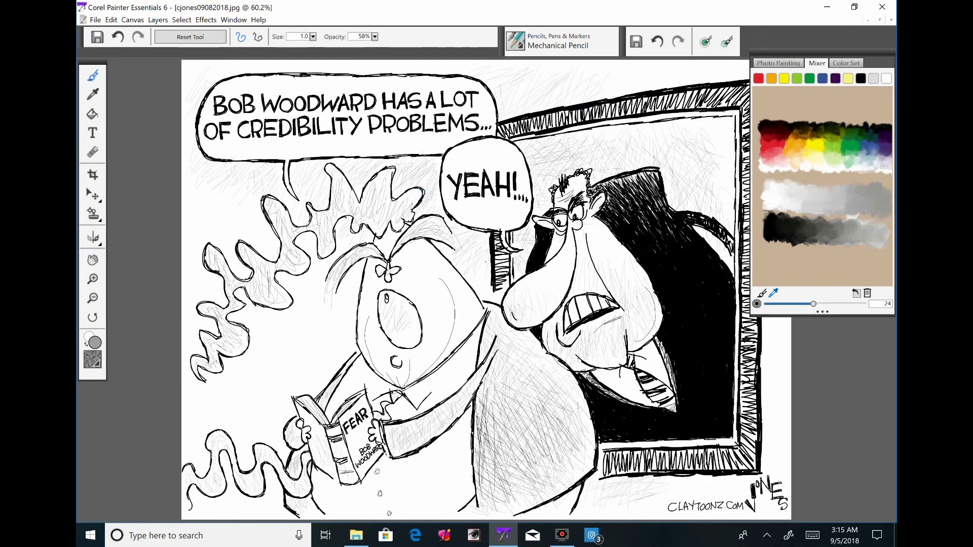
pyautogui.moveTo(436, 291); pyautogui.dragTo(281, 317)
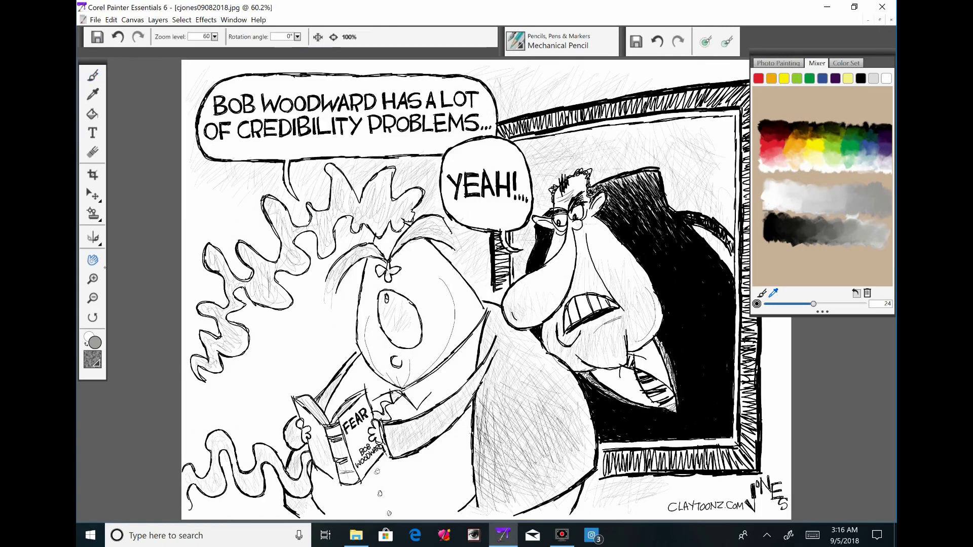
pyautogui.moveTo(262, 193); pyautogui.dragTo(257, 165)
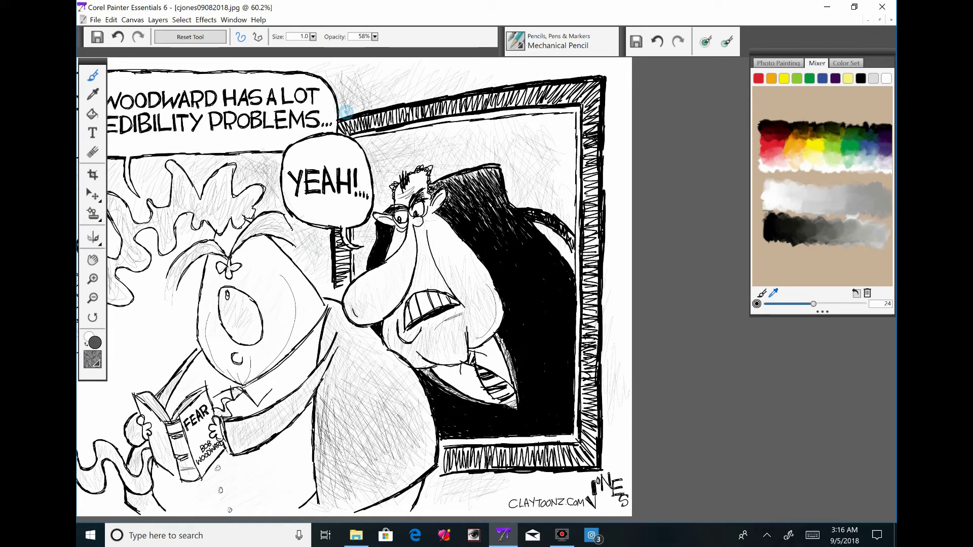
pyautogui.moveTo(436, 483)
pyautogui.mouseDown()
pyautogui.moveTo(320, 405)
pyautogui.moveTo(336, 481)
pyautogui.moveTo(354, 446)
pyautogui.moveTo(363, 479)
pyautogui.moveTo(431, 395)
pyautogui.moveTo(618, 324)
pyautogui.mouseUp()
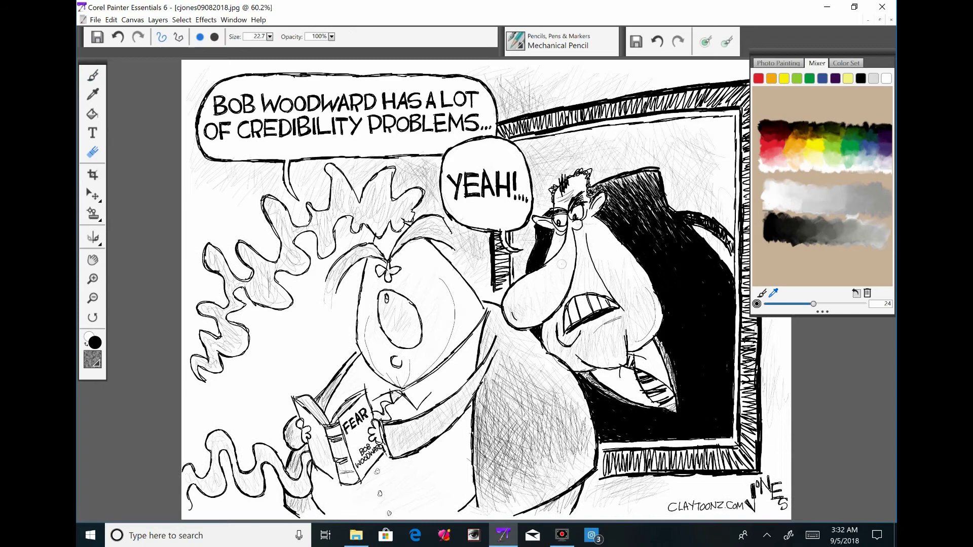
# Erase the framed figure's old nose lines and redraw the nose bridge and eyes in black, with the pencil at up to 3.0
pyautogui.hotkey('ctrl', '+')
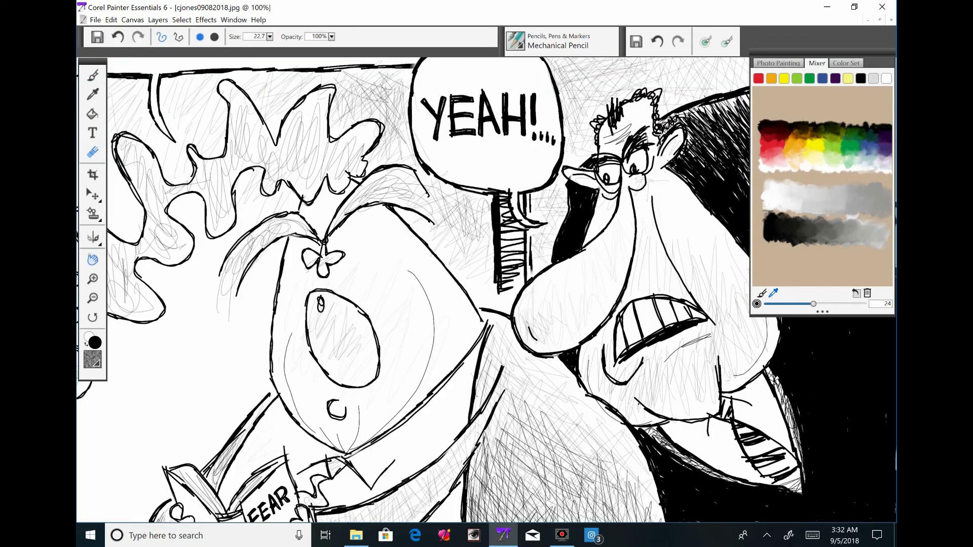
pyautogui.moveTo(558, 253); pyautogui.dragTo(436, 253)
pyautogui.moveTo(456, 305)
pyautogui.mouseDown()
pyautogui.moveTo(533, 187)
pyautogui.moveTo(441, 350)
pyautogui.mouseUp()
pyautogui.press('b')
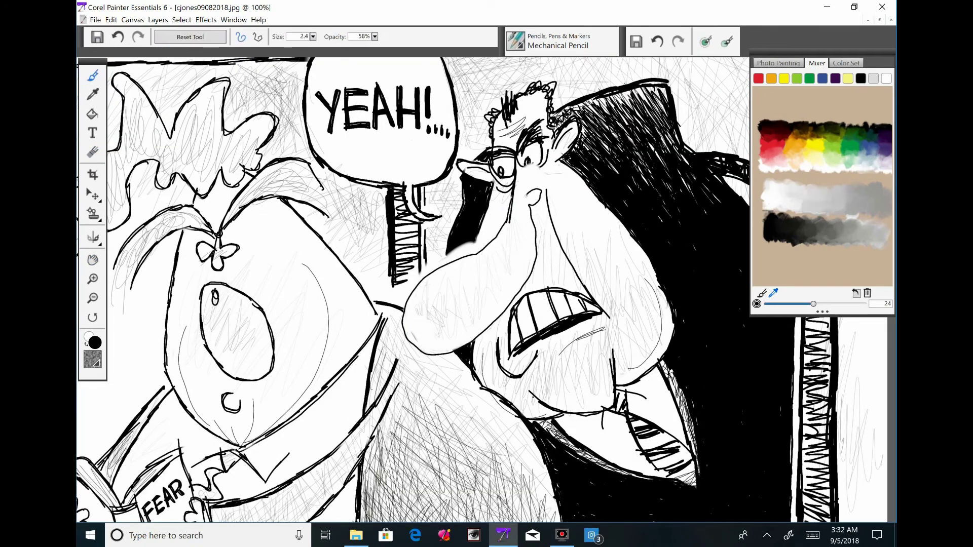
pyautogui.press(']')
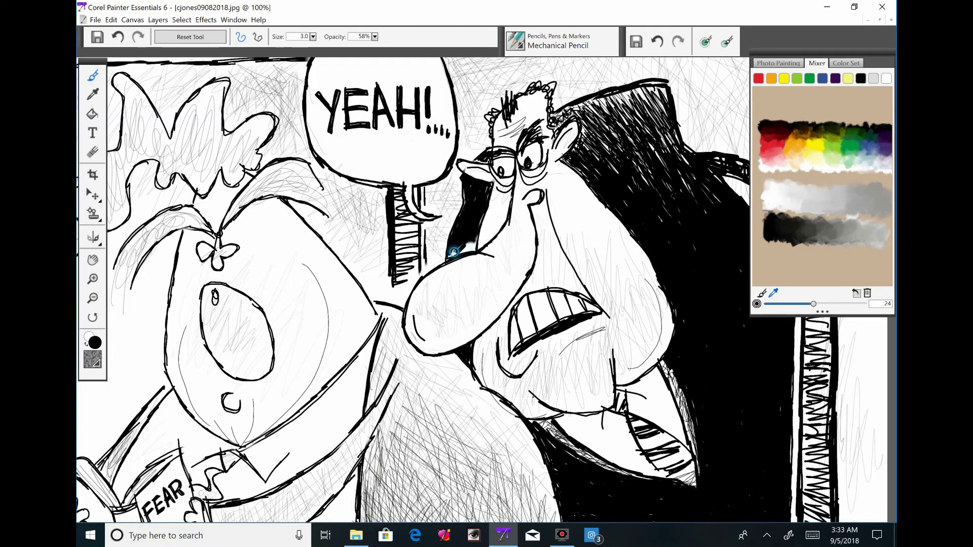
# Thicken and reshape the long nose's upper contour, and fill the jacket area beside it solid black, raising the pencil size to 3.5
pyautogui.moveTo(484, 249); pyautogui.dragTo(452, 256)
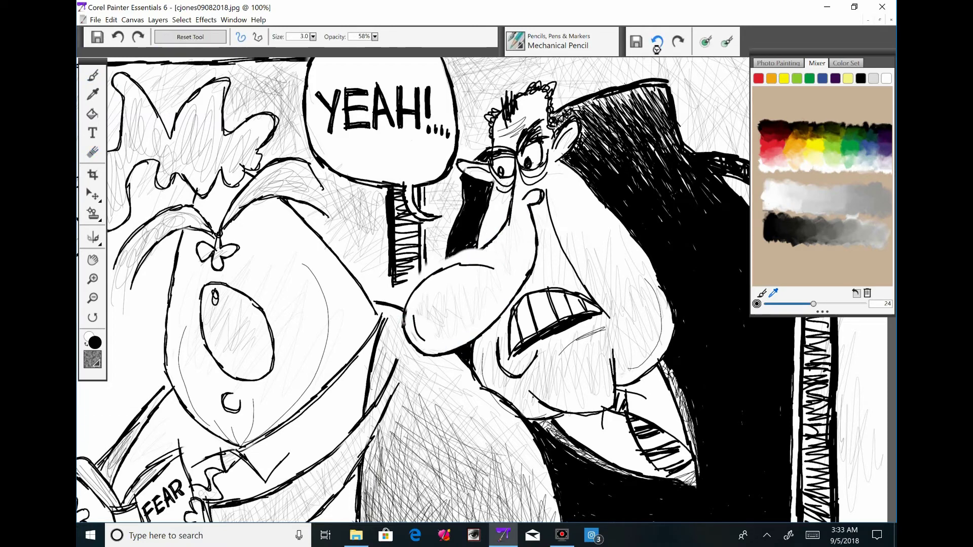
pyautogui.moveTo(406, 289); pyautogui.dragTo(408, 327)
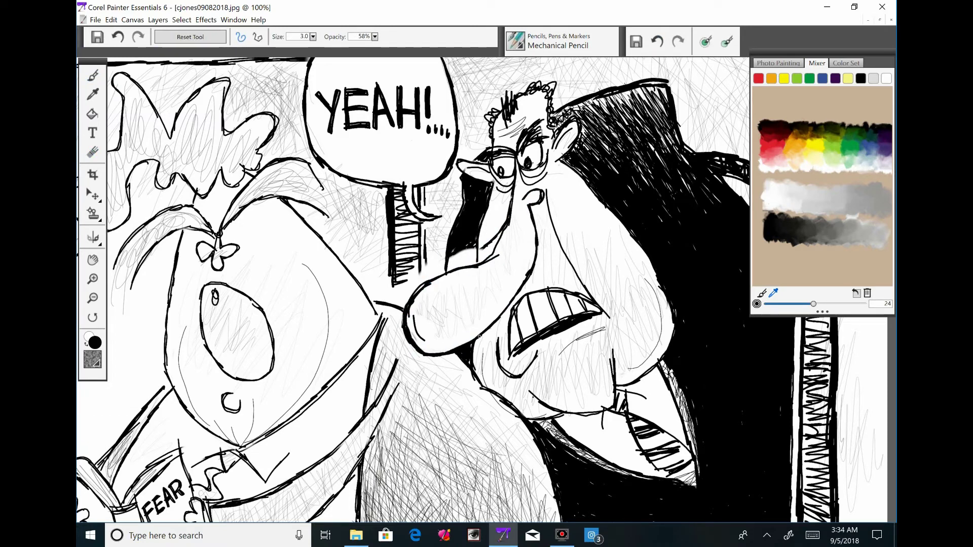
pyautogui.moveTo(449, 250)
pyautogui.mouseDown()
pyautogui.moveTo(469, 269)
pyautogui.moveTo(474, 246)
pyautogui.mouseUp()
pyautogui.press(']')
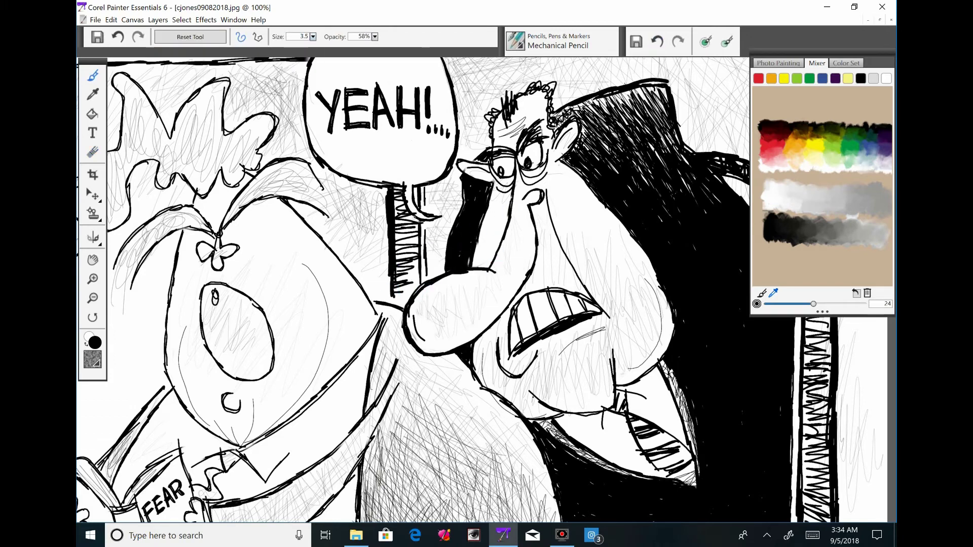
pyautogui.press('[')
pyautogui.keyDown('alt'); pyautogui.click(473, 272); pyautogui.keyUp('alt')
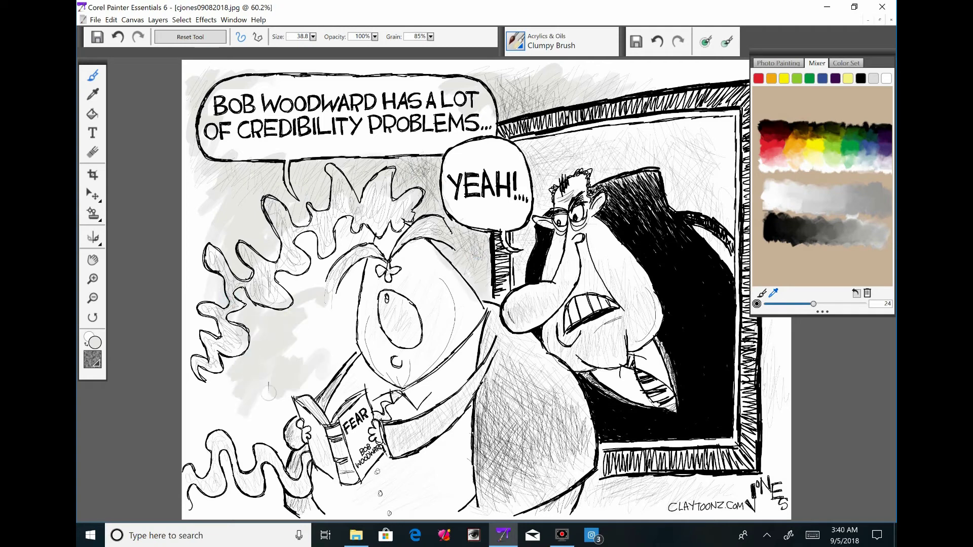
# Paint the wall behind the reader and around the frame light grey with the Clumpy Brush at size 38.8
pyautogui.moveTo(286, 410)
pyautogui.mouseDown()
pyautogui.moveTo(315, 334)
pyautogui.moveTo(299, 228)
pyautogui.moveTo(208, 253)
pyautogui.moveTo(250, 429)
pyautogui.moveTo(238, 481)
pyautogui.moveTo(325, 228)
pyautogui.moveTo(335, 304)
pyautogui.mouseUp()
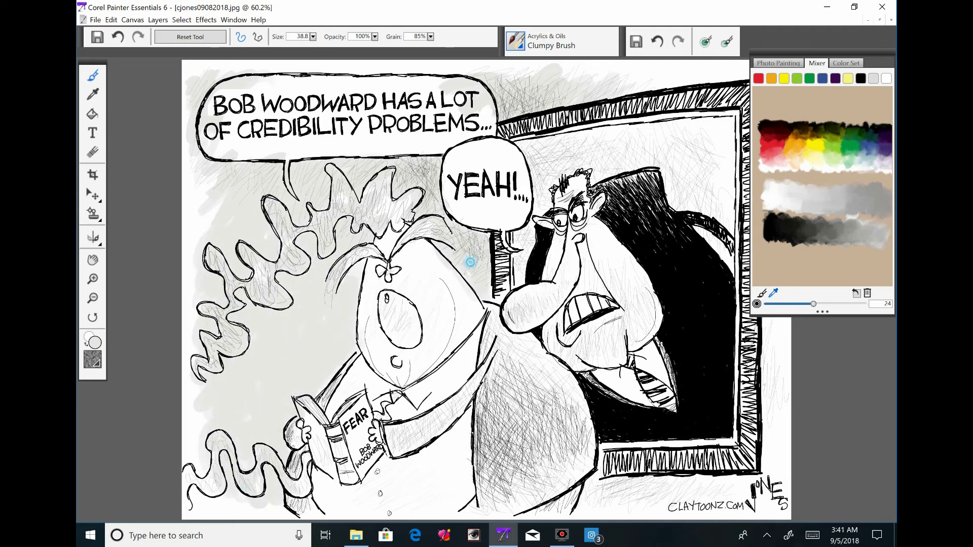
pyautogui.moveTo(431, 188)
pyautogui.mouseDown()
pyautogui.moveTo(243, 205)
pyautogui.moveTo(251, 213)
pyautogui.mouseUp()
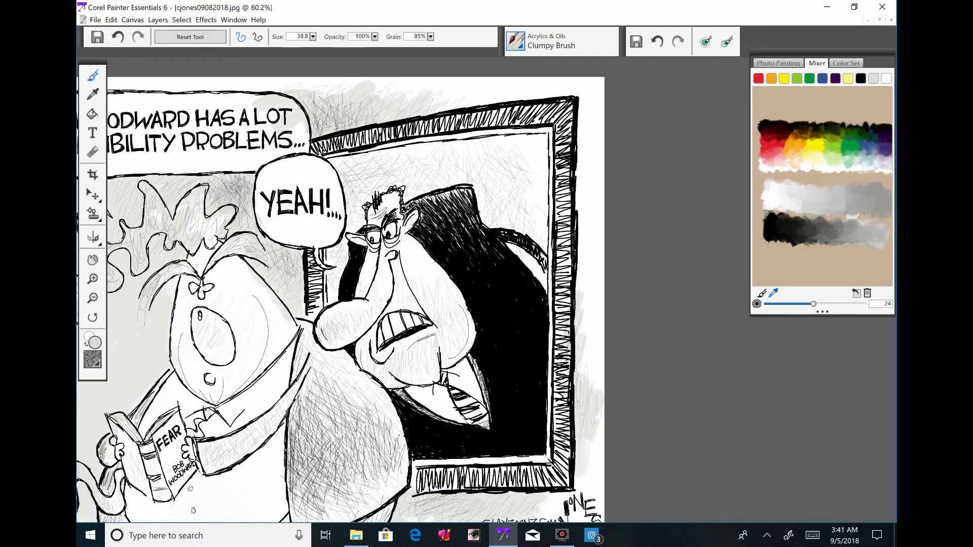
pyautogui.moveTo(309, 107)
pyautogui.mouseDown()
pyautogui.moveTo(244, 189)
pyautogui.moveTo(279, 284)
pyautogui.mouseUp()
pyautogui.moveTo(203, 202); pyautogui.dragTo(425, 502)
# Layer a cooler, slightly darker grey over the wall behind the reader with the Clumpy Brush at size 73.9
pyautogui.press('g')
pyautogui.moveTo(305, 405)
pyautogui.mouseDown()
pyautogui.moveTo(320, 268)
pyautogui.moveTo(572, 355)
pyautogui.mouseUp()
pyautogui.press('b')
pyautogui.moveTo(299, 233); pyautogui.dragTo(390, 167)
pyautogui.moveTo(274, 127); pyautogui.dragTo(325, 304)
pyautogui.moveTo(304, 355); pyautogui.dragTo(386, 228)
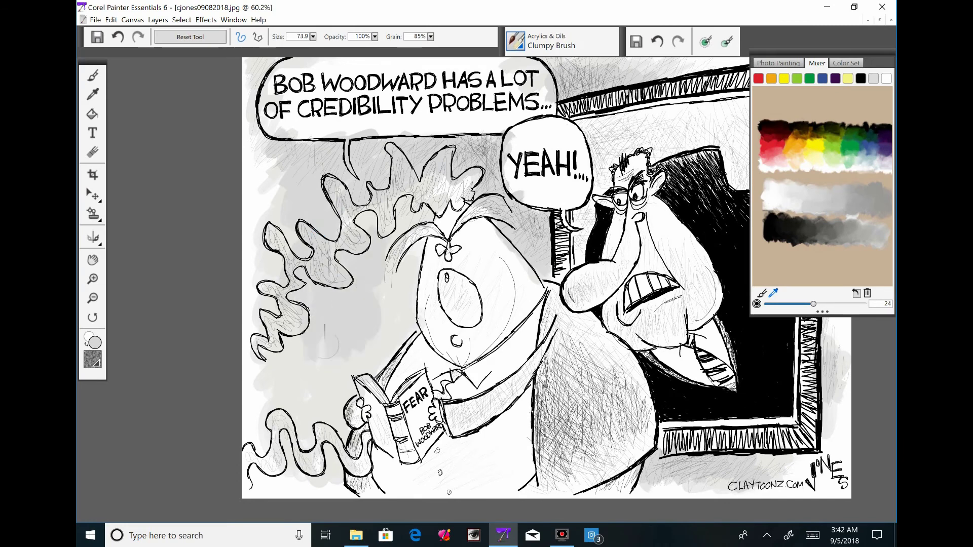
pyautogui.moveTo(304, 400); pyautogui.dragTo(436, 202)
pyautogui.moveTo(355, 253); pyautogui.dragTo(380, 300)
pyautogui.moveTo(471, 190)
pyautogui.mouseDown()
pyautogui.moveTo(522, 180)
pyautogui.moveTo(400, 238)
pyautogui.moveTo(360, 294)
pyautogui.mouseUp()
pyautogui.moveTo(350, 238)
pyautogui.mouseDown()
pyautogui.moveTo(400, 324)
pyautogui.moveTo(435, 355)
pyautogui.moveTo(449, 223)
pyautogui.mouseUp()
pyautogui.moveTo(467, 178)
pyautogui.mouseDown()
pyautogui.moveTo(563, 299)
pyautogui.moveTo(634, 111)
pyautogui.moveTo(699, 142)
pyautogui.mouseUp()
pyautogui.moveTo(456, 254); pyautogui.dragTo(240, 144)
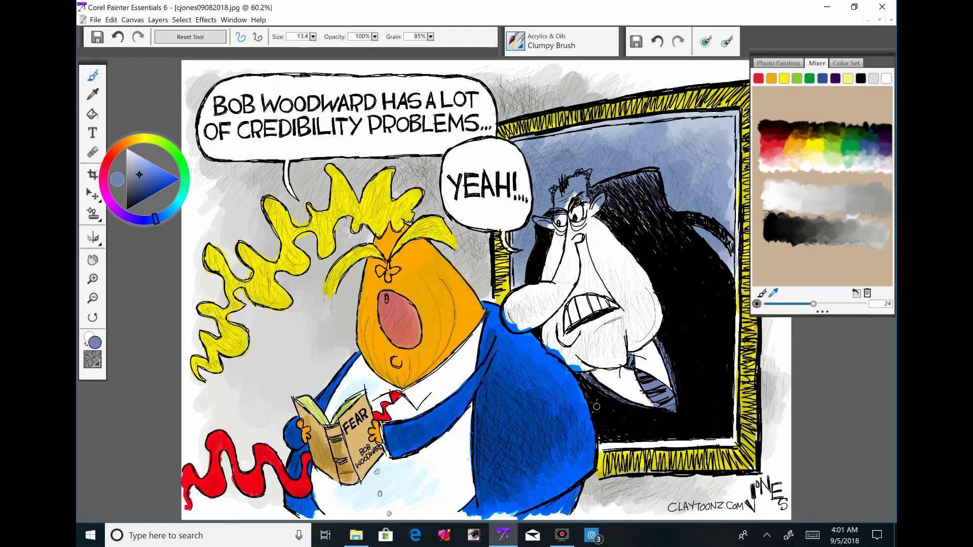
# Choose a pale peach skin tone, and paint the framed figure's forehead, ears and nose bridge with the Clumpy Brush at 13.4
pyautogui.click(130, 140)
pyautogui.click(142, 159)
pyautogui.moveTo(550, 248); pyautogui.dragTo(598, 299)
pyautogui.click(234, 20)
pyautogui.click(130, 65)
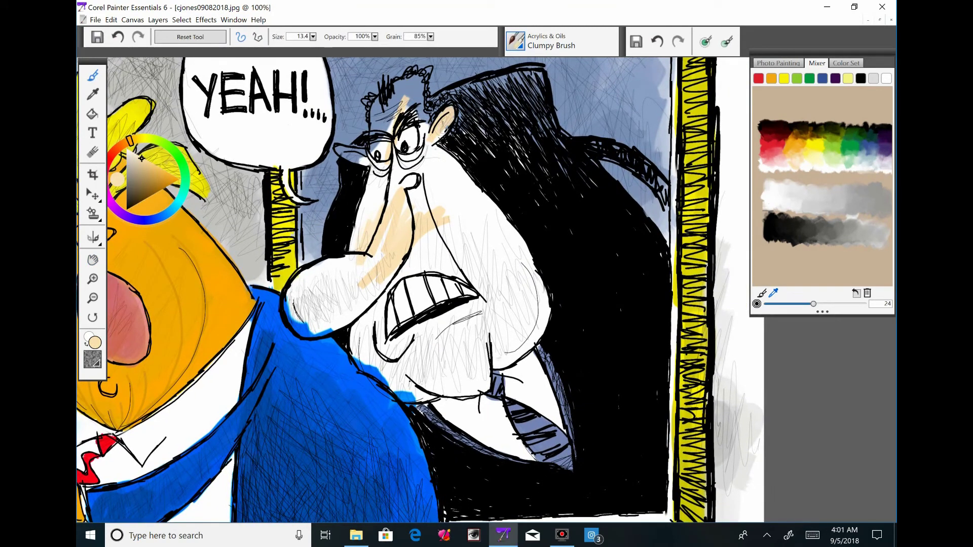
pyautogui.moveTo(381, 253); pyautogui.dragTo(362, 189)
pyautogui.moveTo(377, 147); pyautogui.dragTo(398, 89)
pyautogui.moveTo(337, 150); pyautogui.dragTo(378, 160)
pyautogui.moveTo(421, 79)
pyautogui.mouseDown()
pyautogui.moveTo(379, 100)
pyautogui.moveTo(354, 248)
pyautogui.mouseUp()
# Enlarge the brush to 27.8 and paint the rest of the framed figure's nose, cheeks and chin in the peach tone
pyautogui.press(']')
pyautogui.moveTo(349, 213); pyautogui.dragTo(304, 284)
pyautogui.moveTo(354, 263)
pyautogui.mouseDown()
pyautogui.moveTo(294, 324)
pyautogui.moveTo(406, 355)
pyautogui.mouseUp()
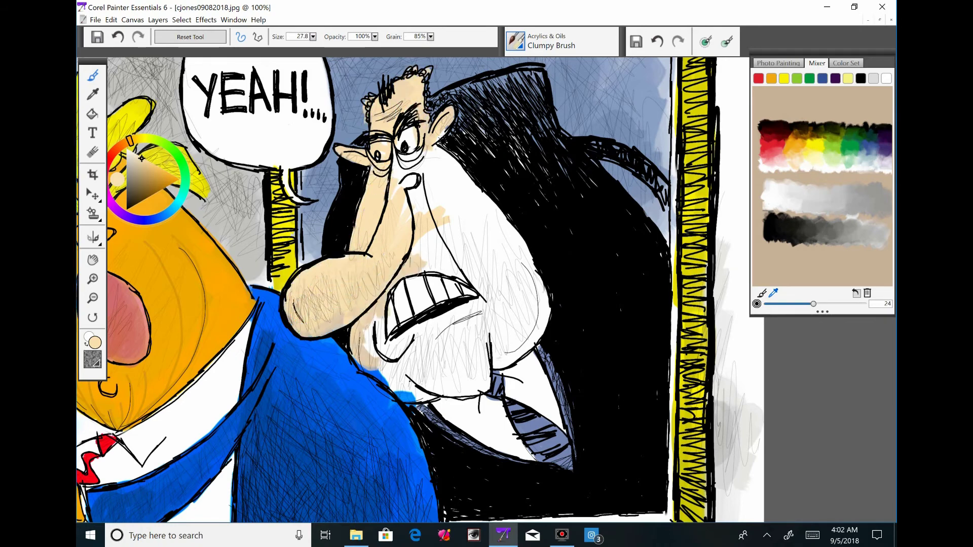
pyautogui.moveTo(400, 152); pyautogui.dragTo(456, 208)
pyautogui.moveTo(390, 197); pyautogui.dragTo(370, 300)
pyautogui.moveTo(365, 385); pyautogui.dragTo(481, 309)
pyautogui.moveTo(370, 304); pyautogui.dragTo(502, 354)
pyautogui.moveTo(416, 233); pyautogui.dragTo(467, 269)
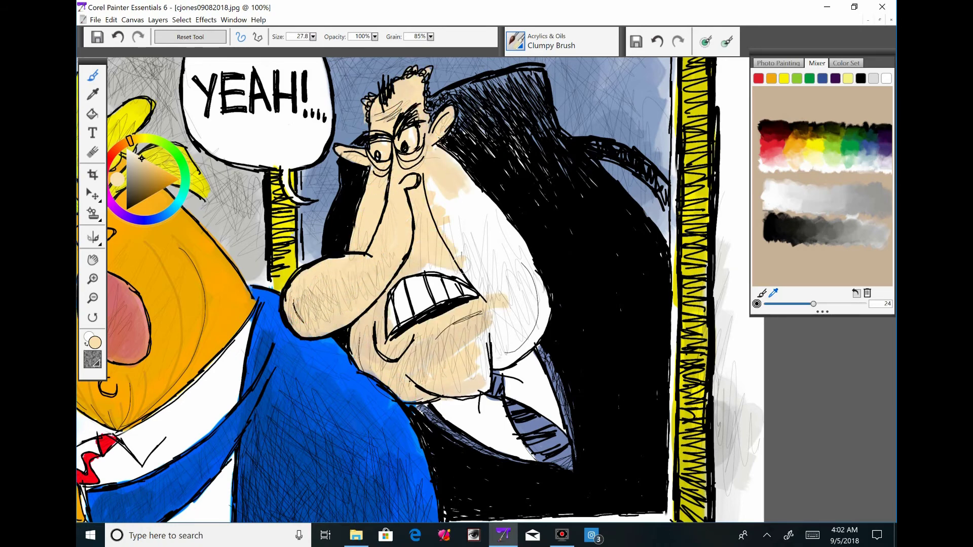
pyautogui.moveTo(431, 187)
pyautogui.mouseDown()
pyautogui.moveTo(497, 375)
pyautogui.moveTo(507, 203)
pyautogui.moveTo(536, 298)
pyautogui.mouseUp()
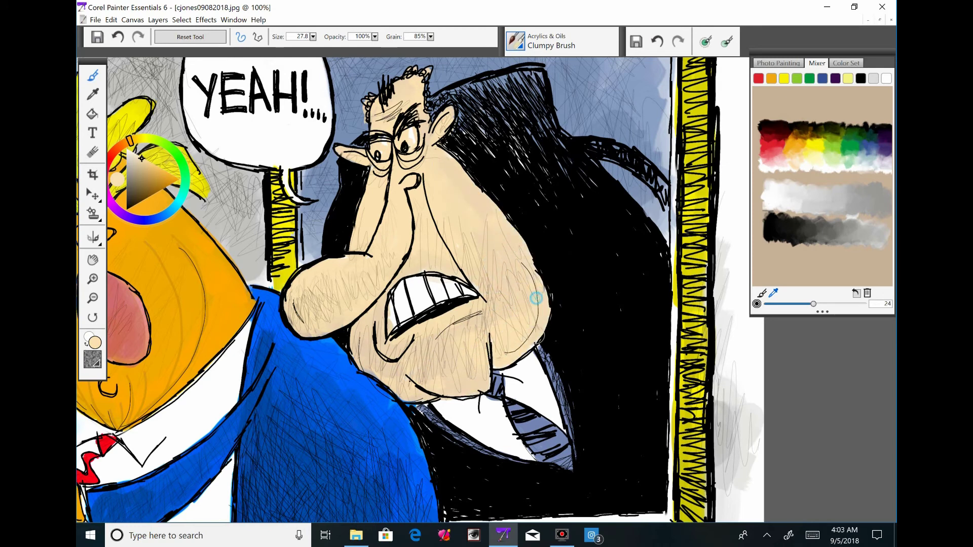
# Choose a slightly darker tan, and shade the framed figure's cheeks, nose and mouth area
pyautogui.click(142, 165)
pyautogui.moveTo(506, 243); pyautogui.dragTo(476, 335)
pyautogui.moveTo(405, 279); pyautogui.dragTo(472, 248)
pyautogui.moveTo(517, 213); pyautogui.dragTo(421, 223)
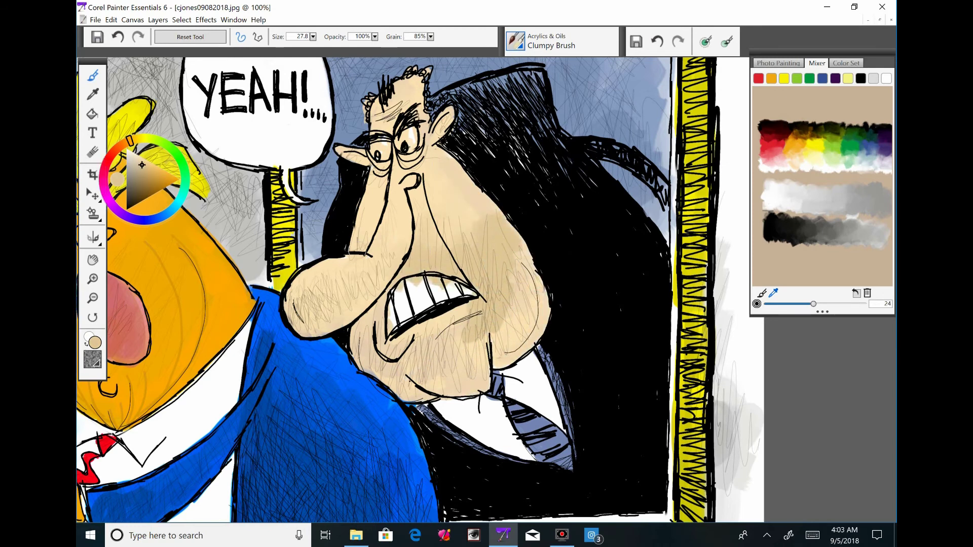
pyautogui.moveTo(396, 314)
pyautogui.mouseDown()
pyautogui.moveTo(355, 233)
pyautogui.moveTo(345, 261)
pyautogui.mouseUp()
pyautogui.moveTo(512, 264); pyautogui.dragTo(436, 330)
pyautogui.moveTo(304, 294)
pyautogui.mouseDown()
pyautogui.moveTo(431, 365)
pyautogui.moveTo(527, 263)
pyautogui.moveTo(396, 355)
pyautogui.moveTo(431, 263)
pyautogui.moveTo(457, 297)
pyautogui.mouseUp()
# Deepen the shading on the framed figure's jowls and chin with a darker tan, reducing the brush to 16.7
pyautogui.click(145, 172)
pyautogui.moveTo(517, 236); pyautogui.dragTo(461, 304)
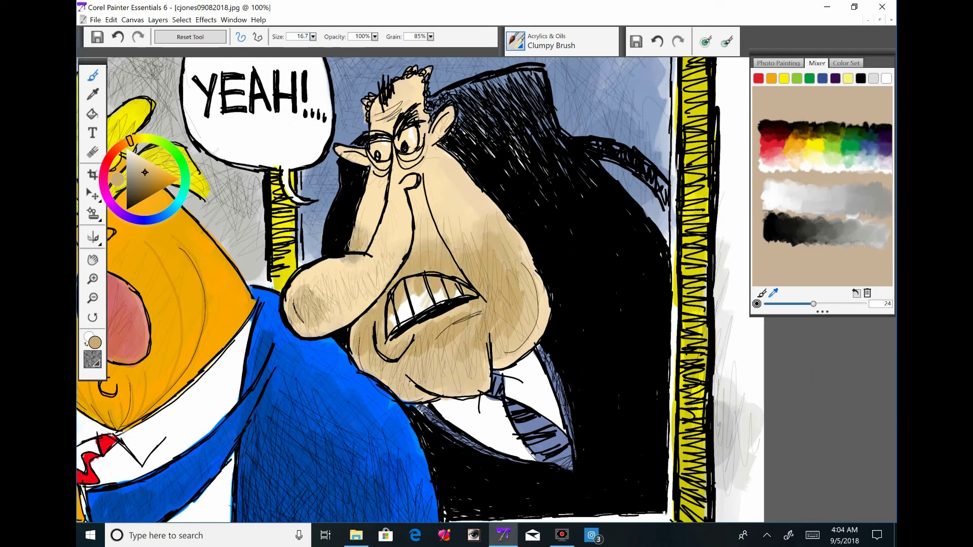
pyautogui.moveTo(365, 375); pyautogui.dragTo(426, 330)
pyautogui.moveTo(386, 390); pyautogui.dragTo(482, 349)
pyautogui.moveTo(426, 385); pyautogui.dragTo(527, 305)
pyautogui.moveTo(538, 263); pyautogui.dragTo(517, 355)
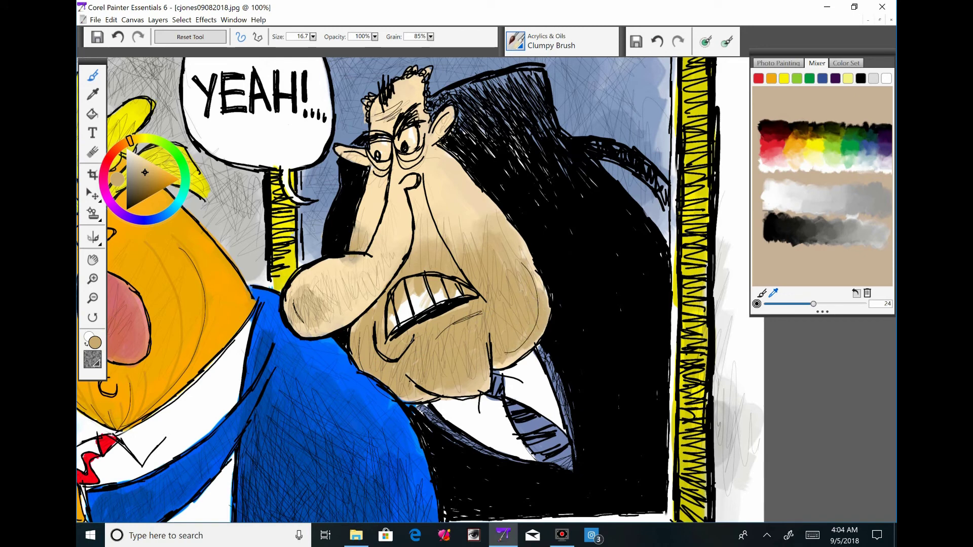
# Add a deeper brown below the mouth with a smaller brush, and erase the stray tan from the teeth
pyautogui.click(145, 177)
pyautogui.moveTo(390, 355); pyautogui.dragTo(449, 322)
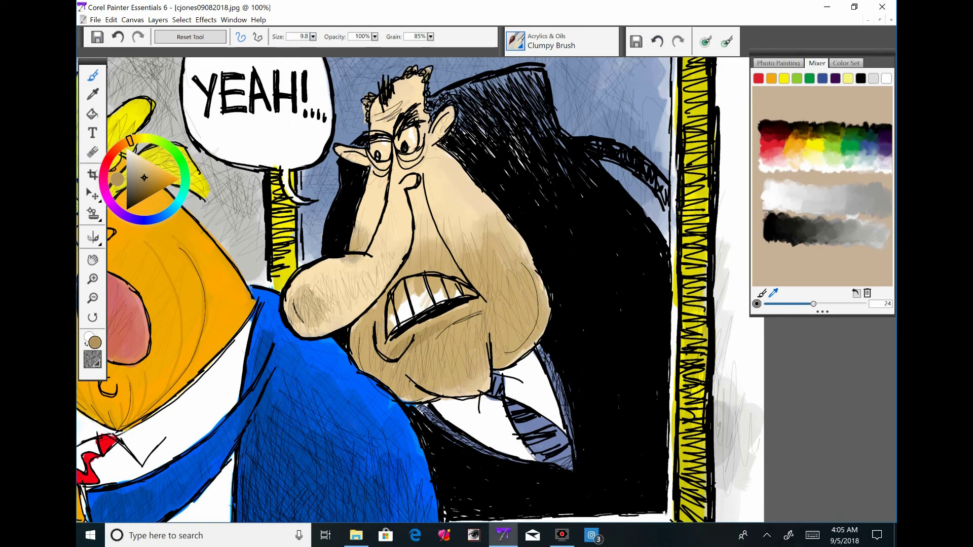
pyautogui.press('n')
pyautogui.moveTo(431, 298); pyautogui.dragTo(410, 284)
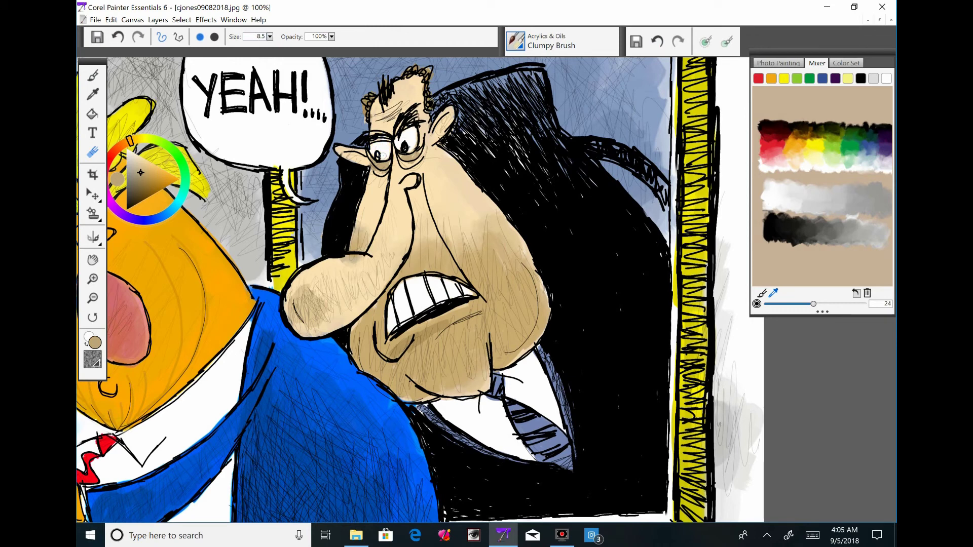
# Choose a pale blue and brush lighter tones into the portrait's background inside the frame's upper edge
pyautogui.click(148, 181)
pyautogui.moveTo(617, 150); pyautogui.dragTo(460, 191)
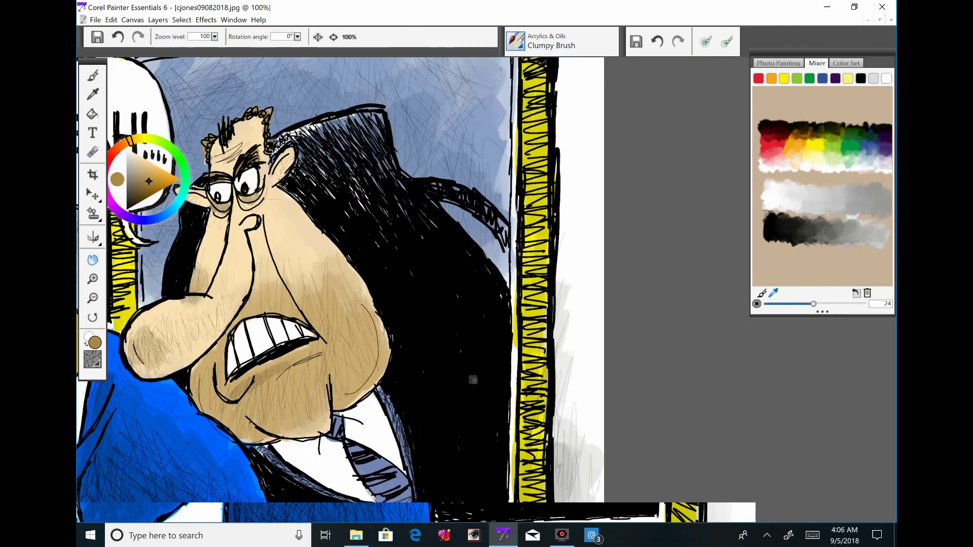
pyautogui.press(']')
pyautogui.click(144, 220)
pyautogui.moveTo(315, 124); pyautogui.dragTo(400, 177)
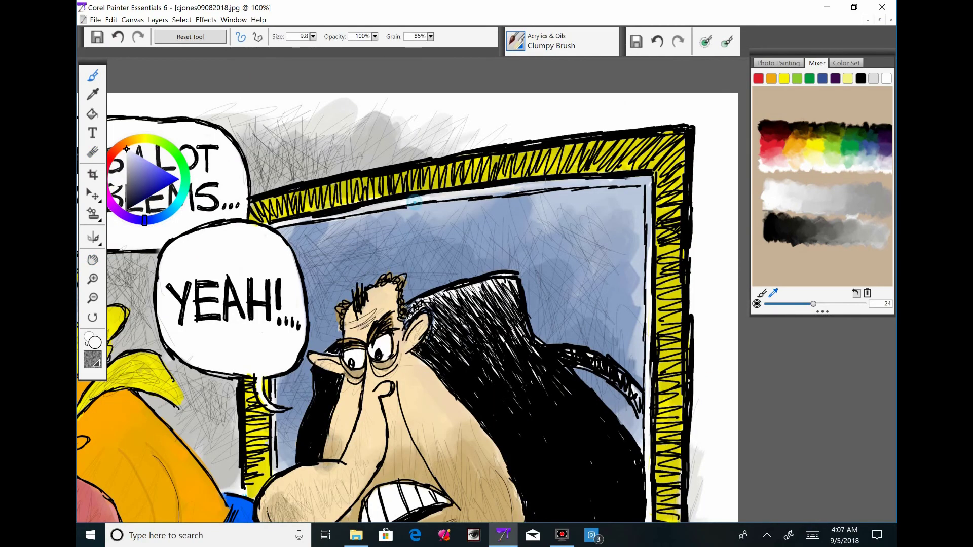
pyautogui.moveTo(492, 195); pyautogui.dragTo(649, 249)
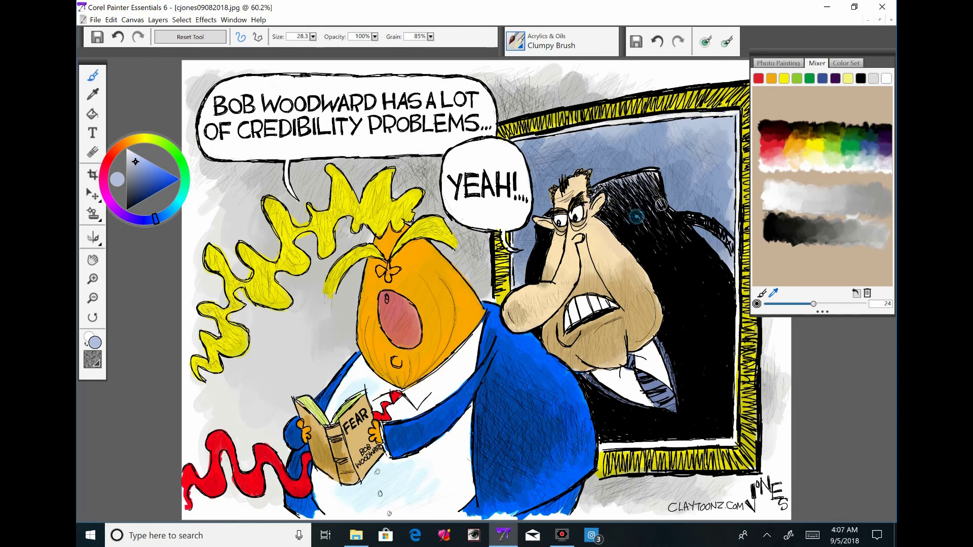